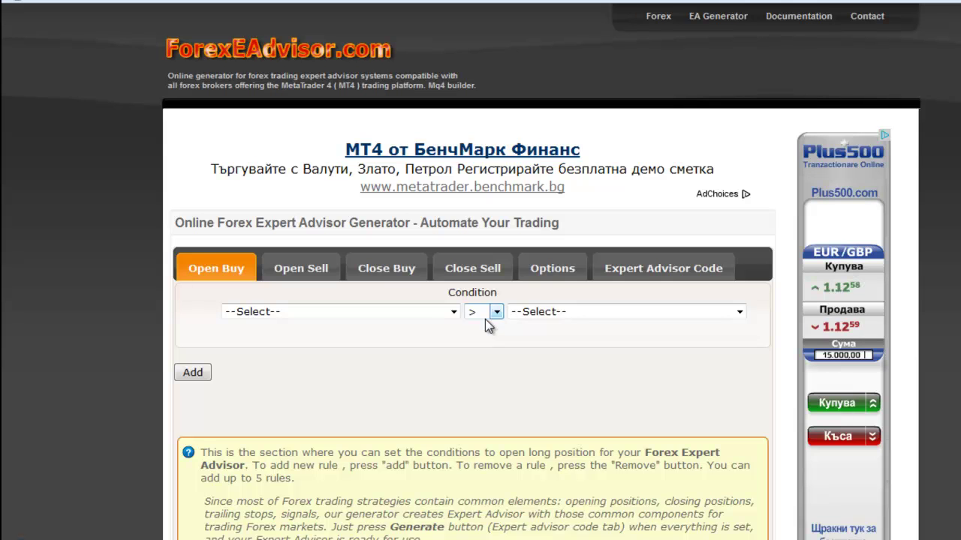
Step: Show the Open Buy section of the EA generator with its empty condition row
left_click(217, 274)
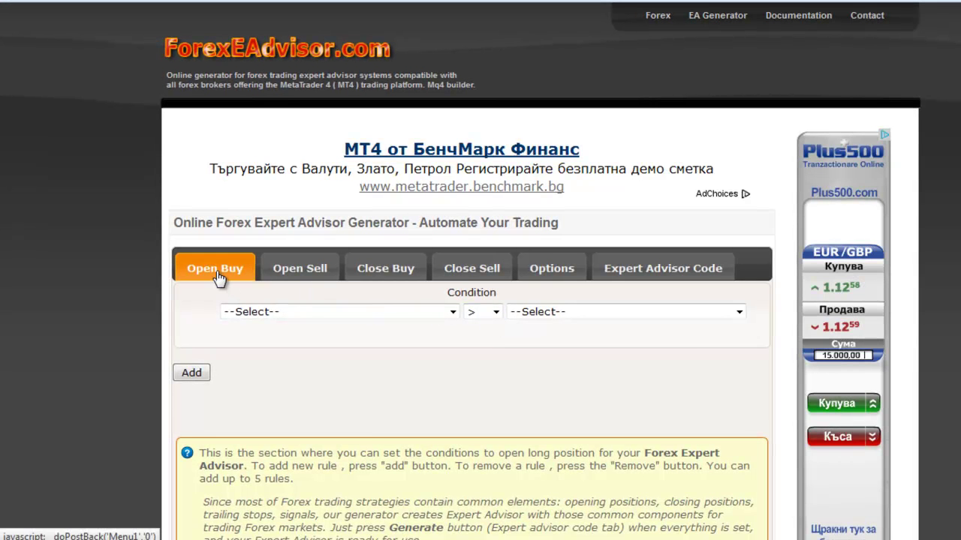
Step: Set the first buy condition to RSI with period 14, PRICE_CLOSE and shift 1
left_click(454, 312)
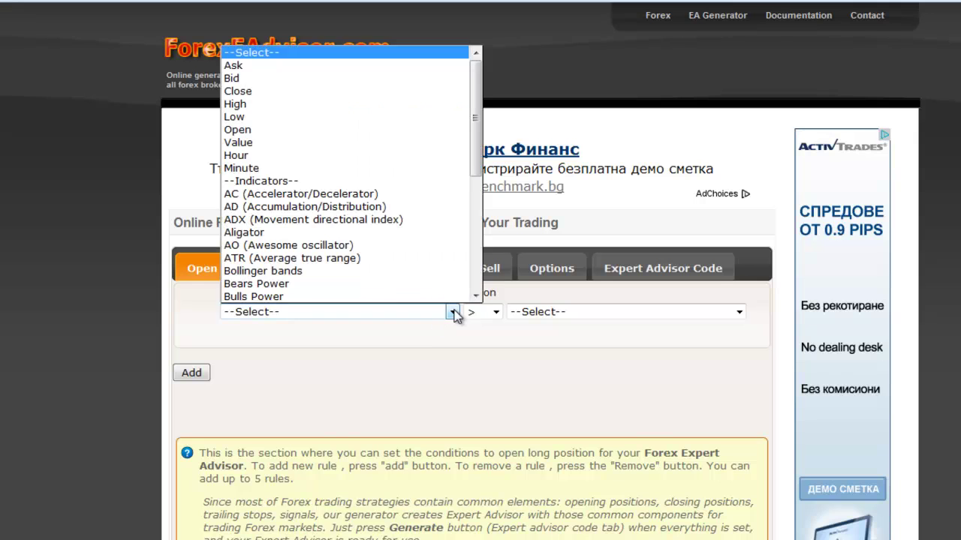
left_click_drag(476, 146, 475, 259)
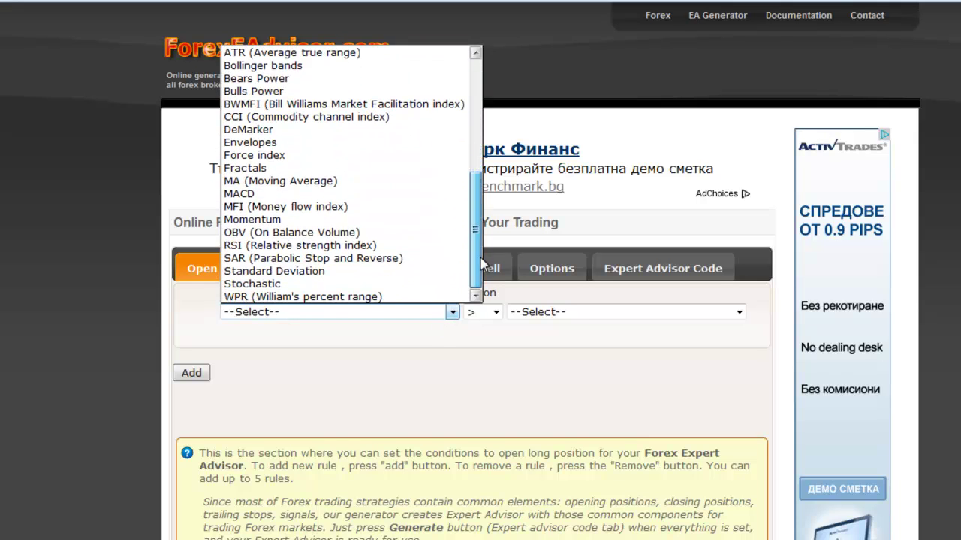
left_click(338, 245)
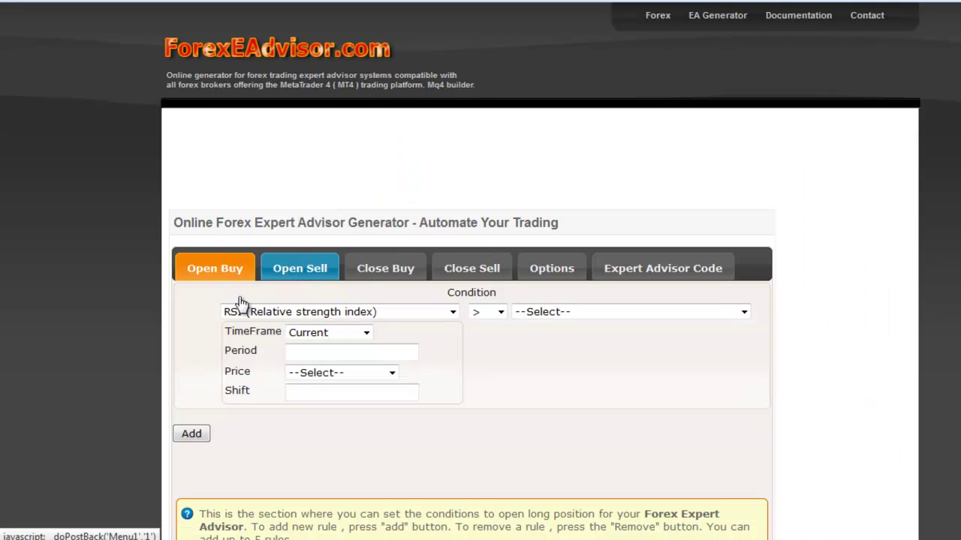
left_click(312, 353)
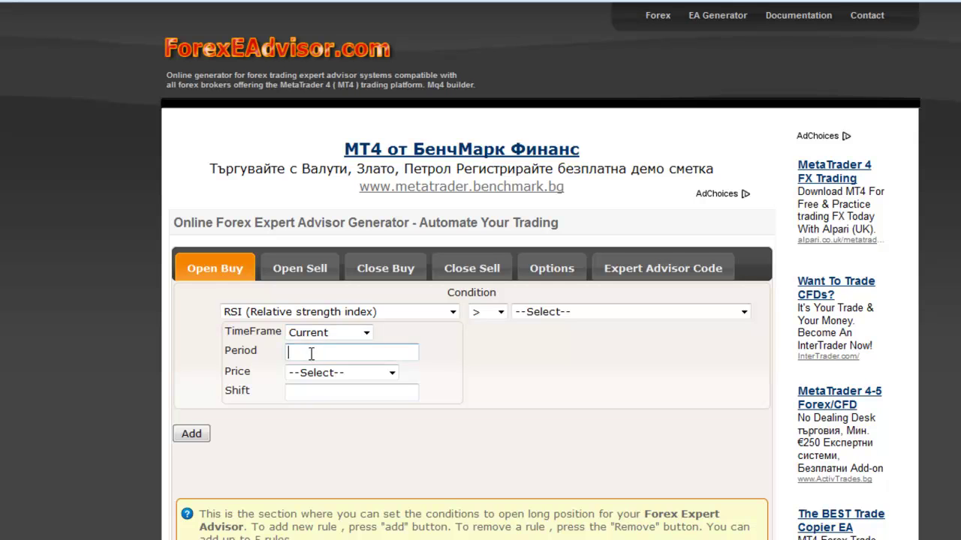
type("14")
left_click(310, 368)
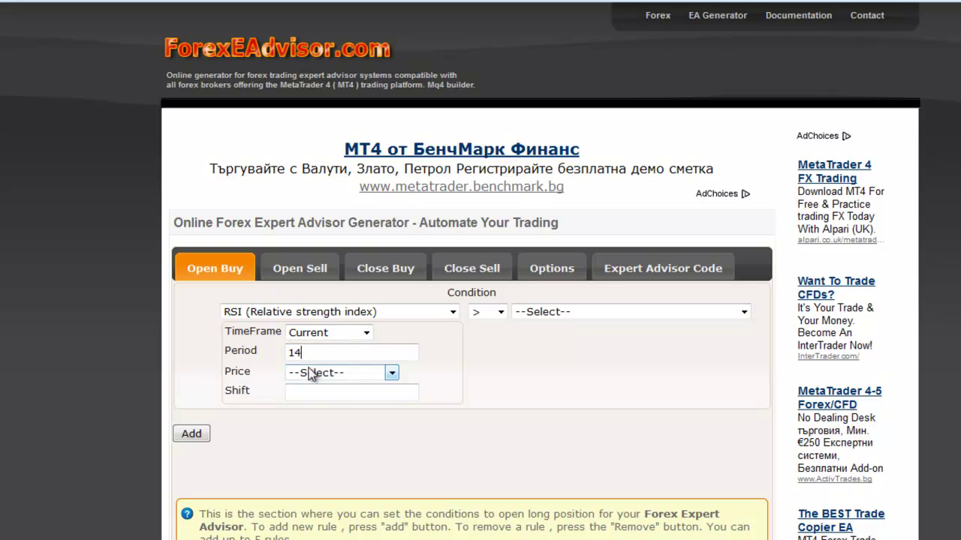
left_click(313, 374)
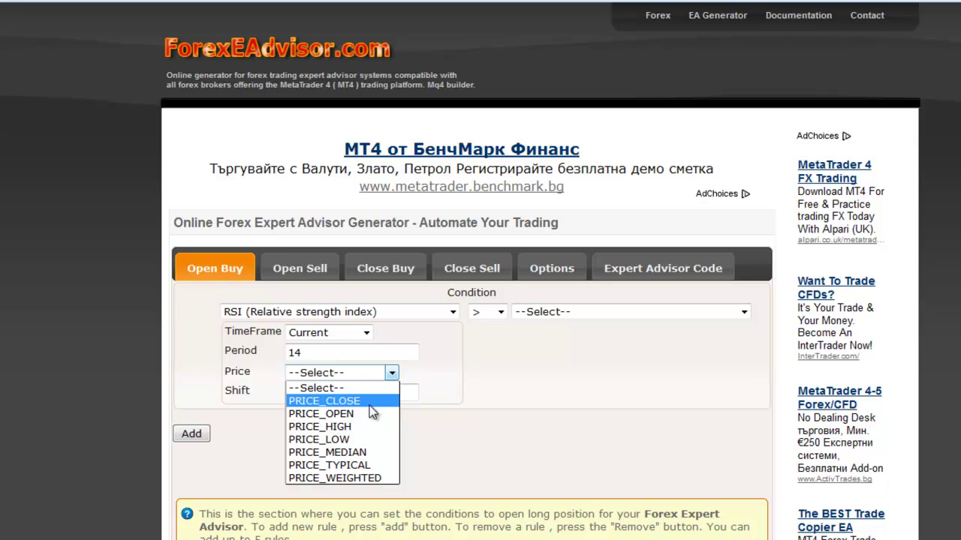
left_click(369, 403)
left_click(336, 392)
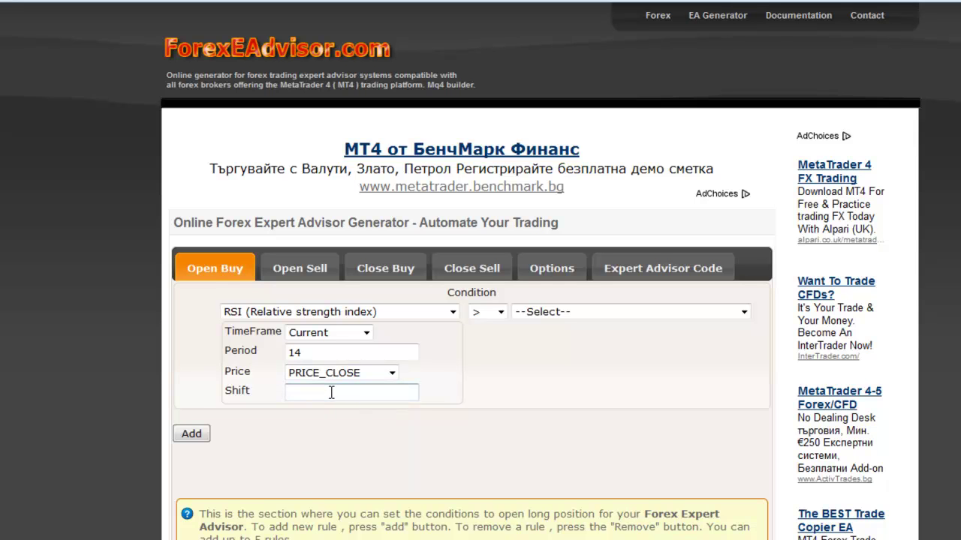
type("1")
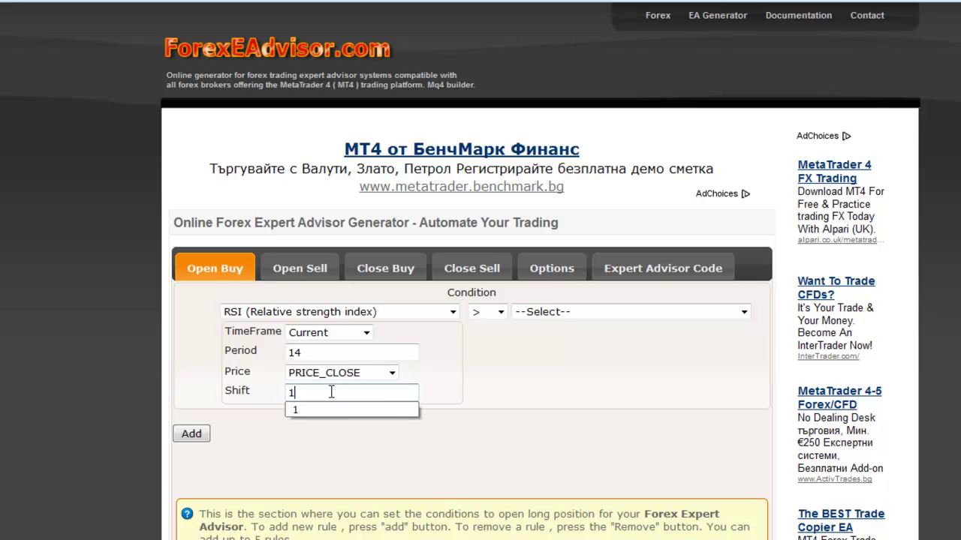
Step: Make the RSI rule less than a fixed Value of 70 and add a second condition row
left_click(499, 313)
left_click(495, 342)
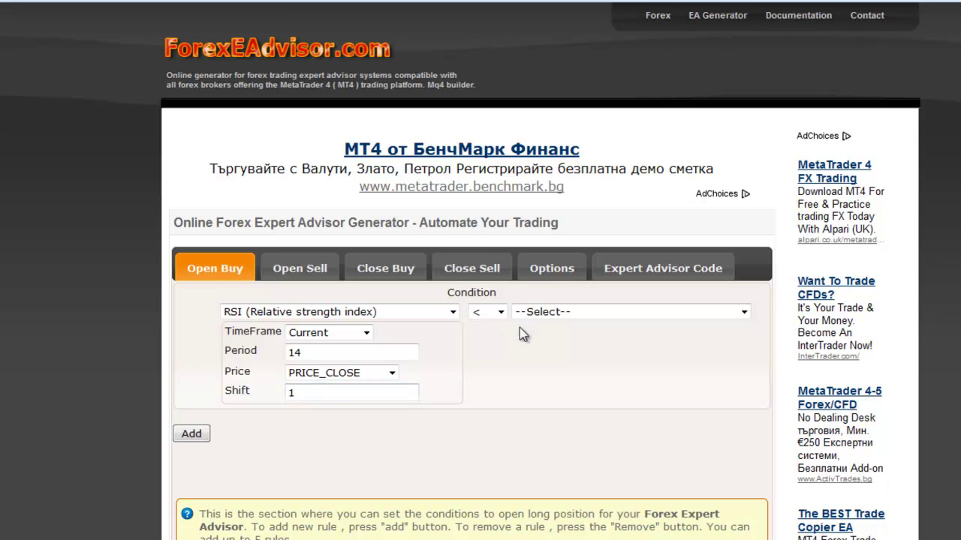
left_click(545, 313)
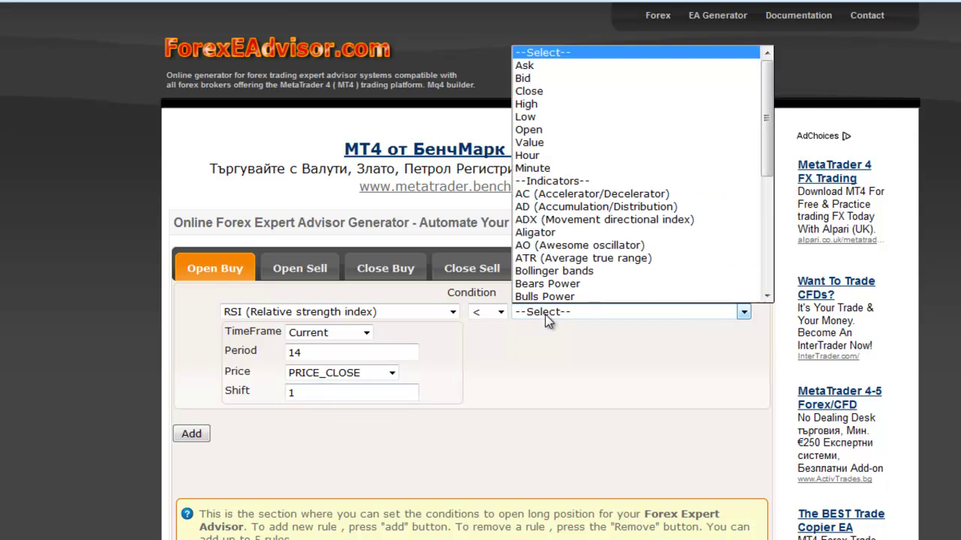
left_click(554, 142)
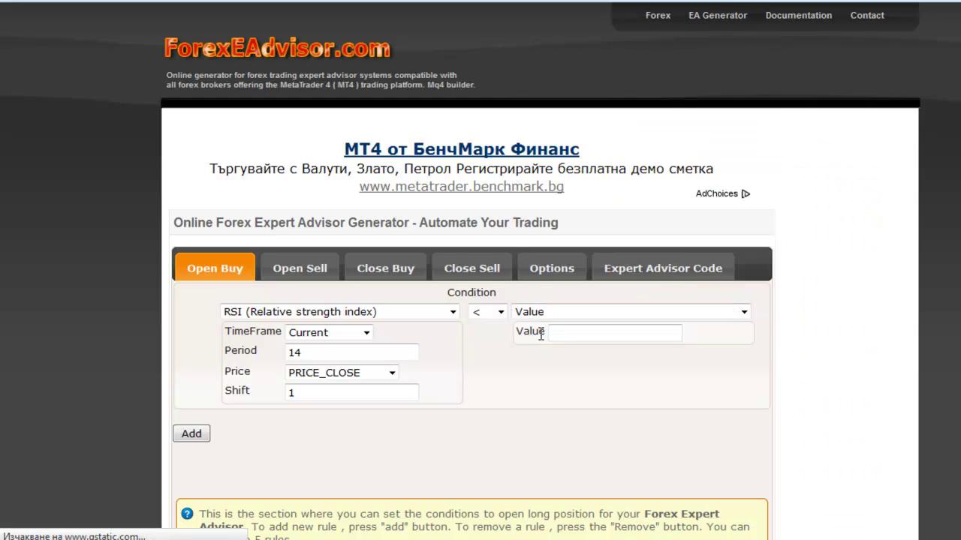
left_click(569, 335)
type("7")
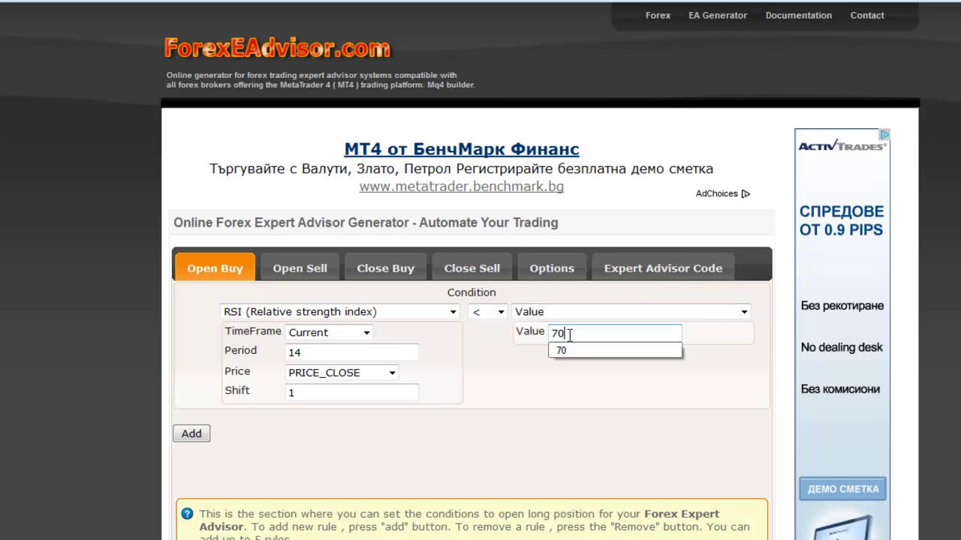
type("0")
left_click(584, 350)
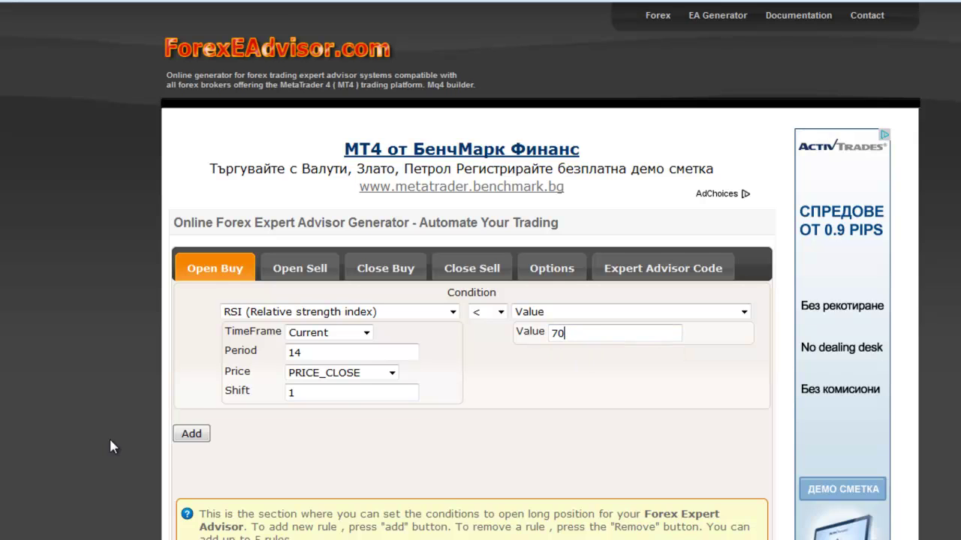
left_click(188, 435)
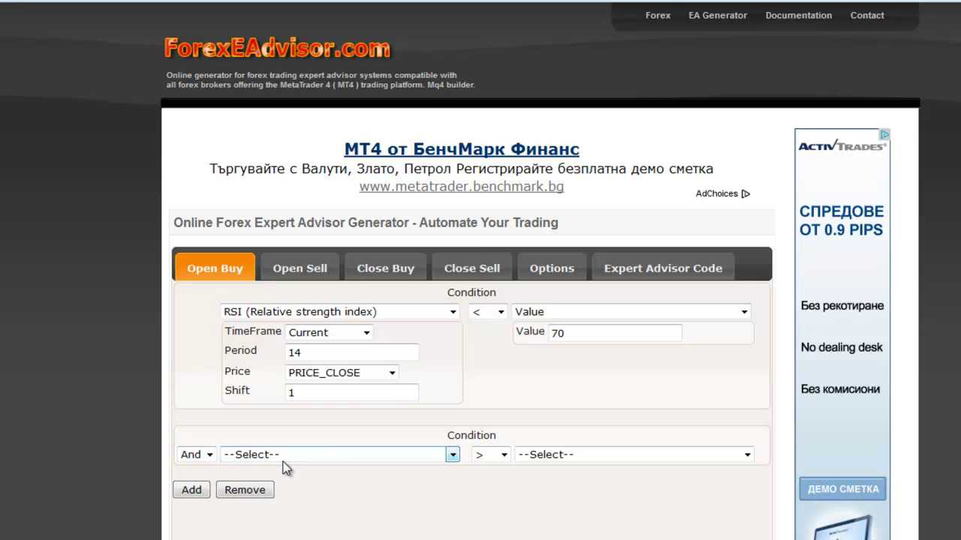
Step: Set the second buy condition to RSI with period 14 on PRICE_CLOSE
left_click(334, 456)
left_click_drag(475, 295, 474, 417)
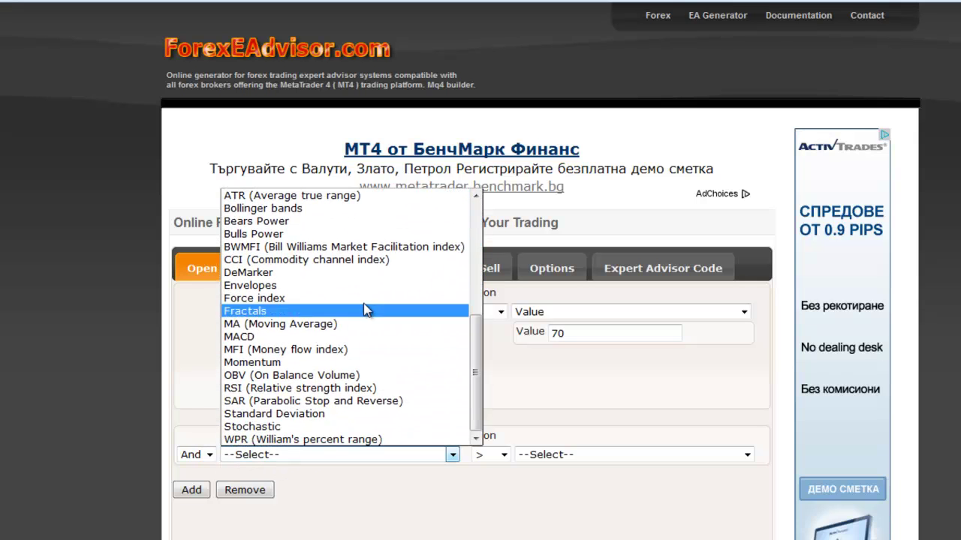
left_click(387, 389)
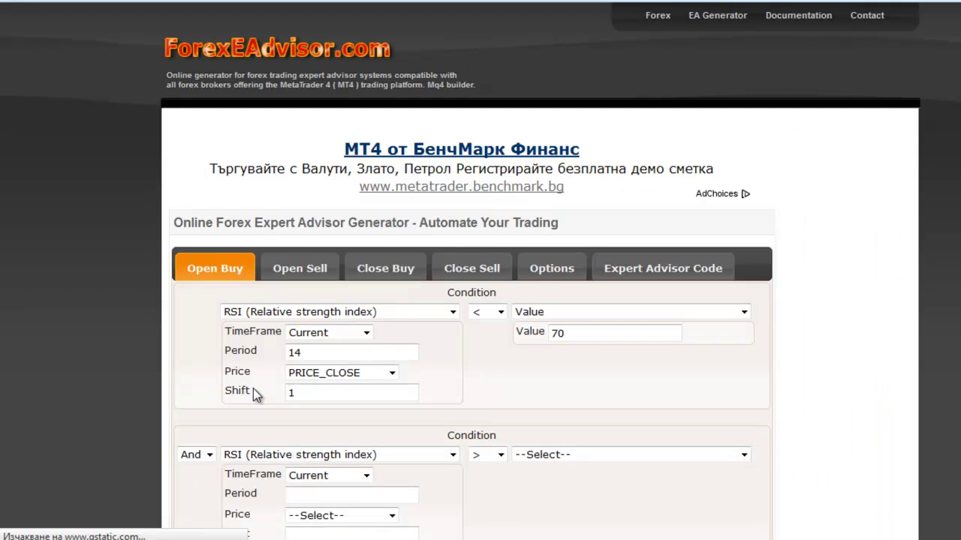
left_click(294, 496)
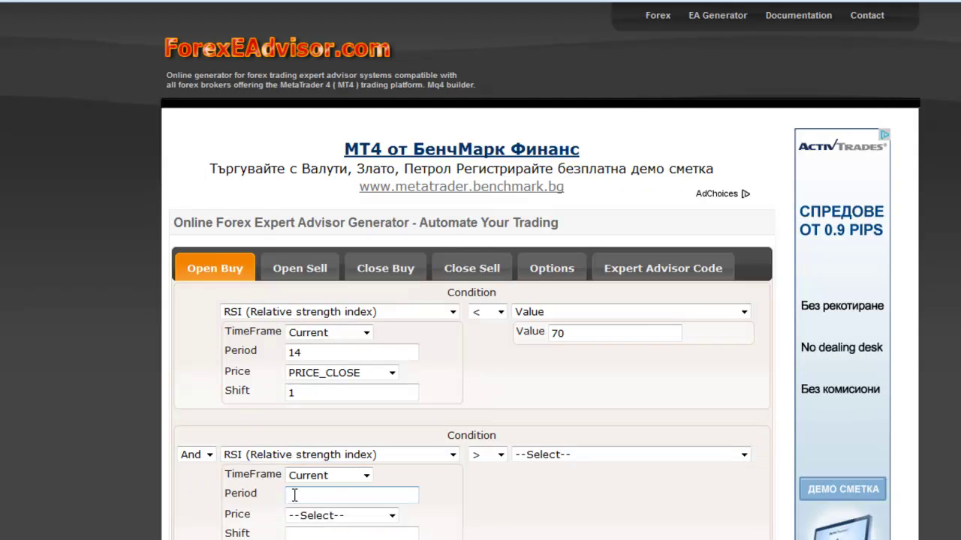
type("14")
left_click(306, 517)
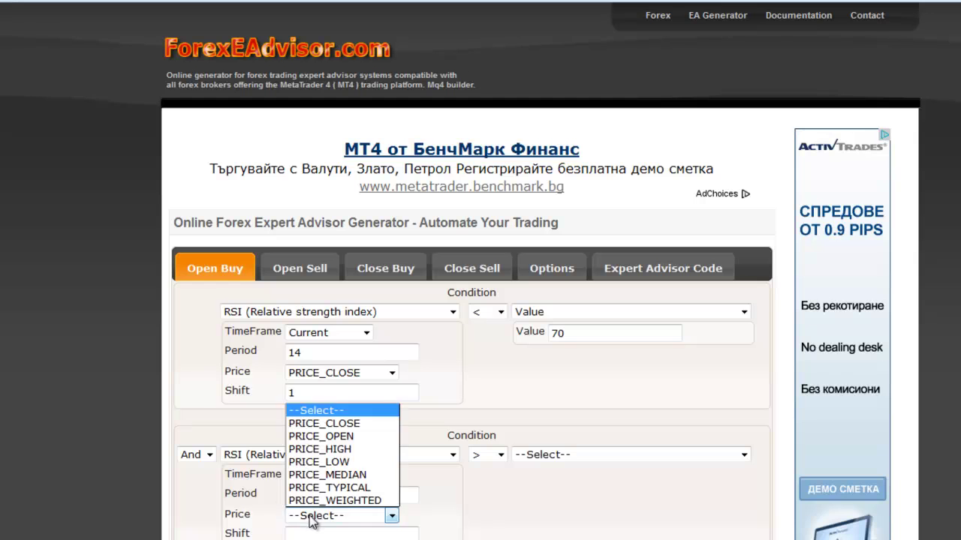
left_click(338, 422)
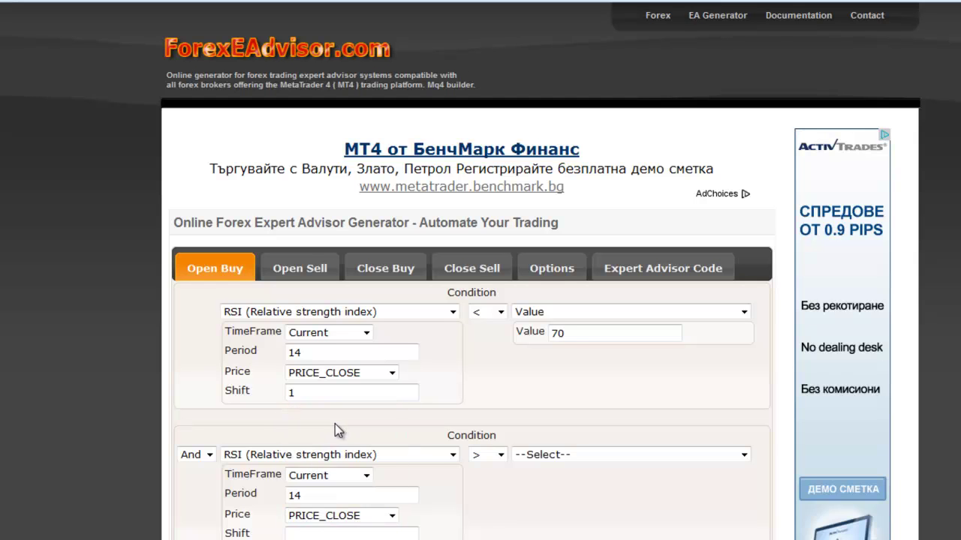
scroll(323, 455, "down", 2)
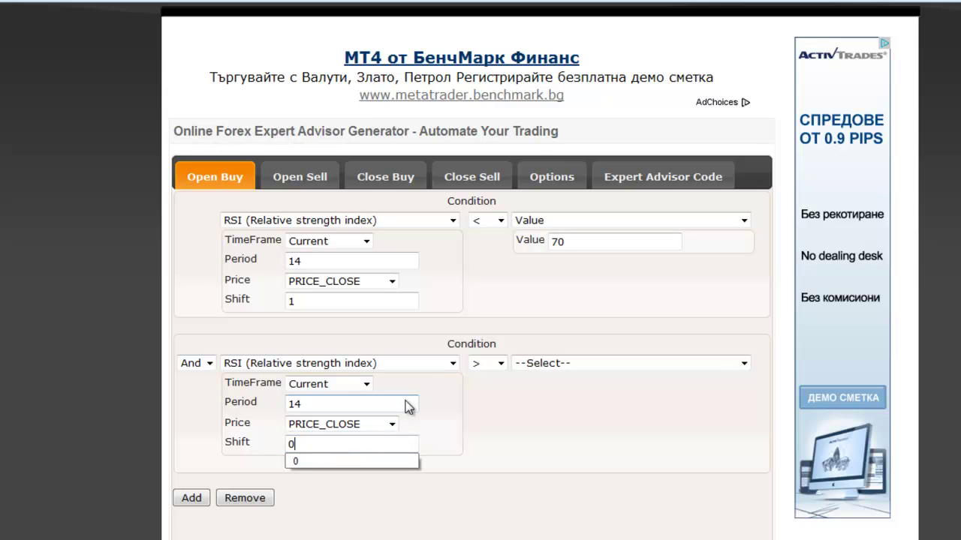
Step: Compare the second RSI against a fixed Value of 70, then show the Open Sell conditions
left_click(537, 364)
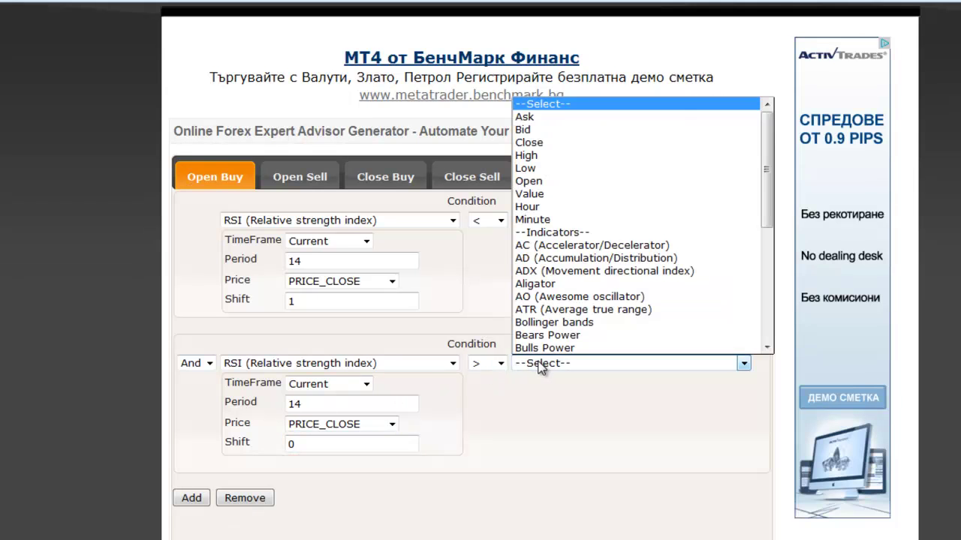
left_click(601, 194)
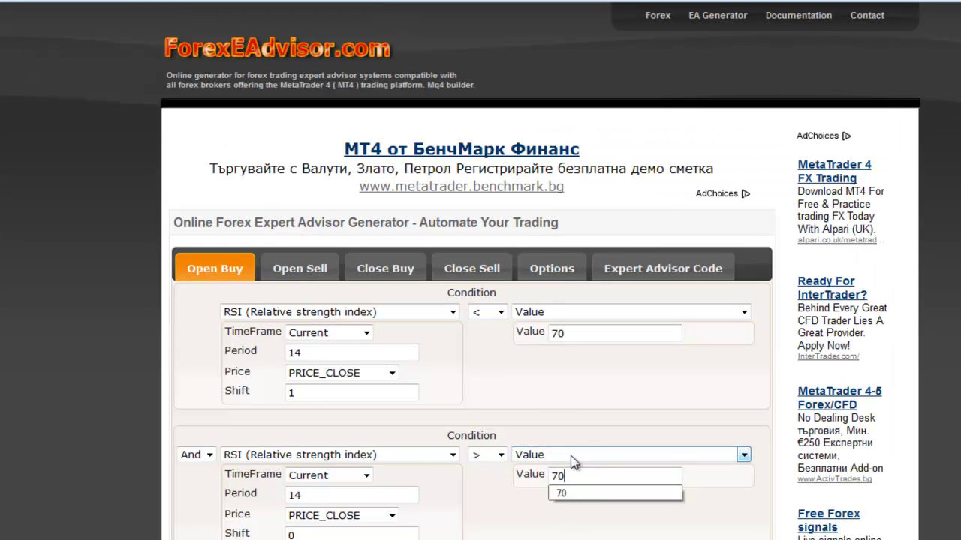
left_click(569, 493)
scroll(567, 491, "down", 3)
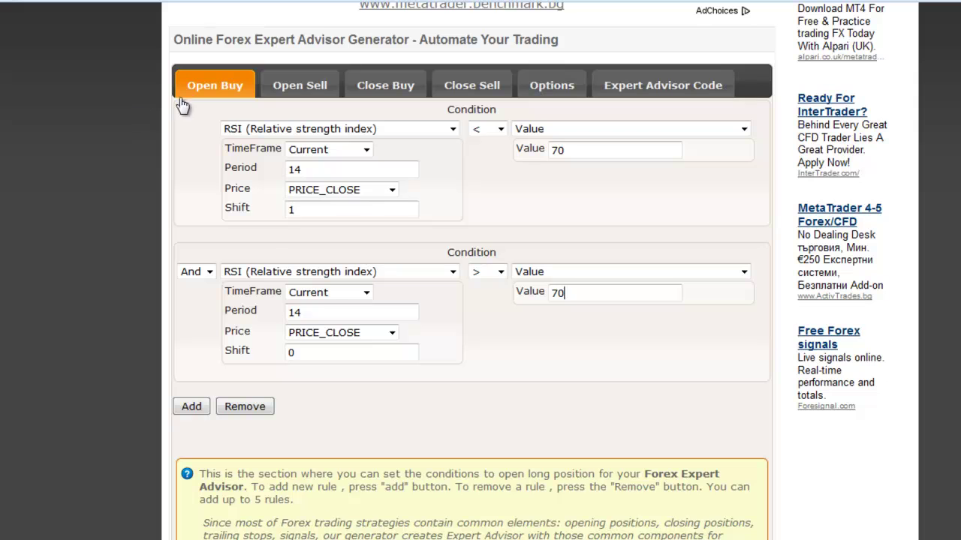
left_click(289, 89)
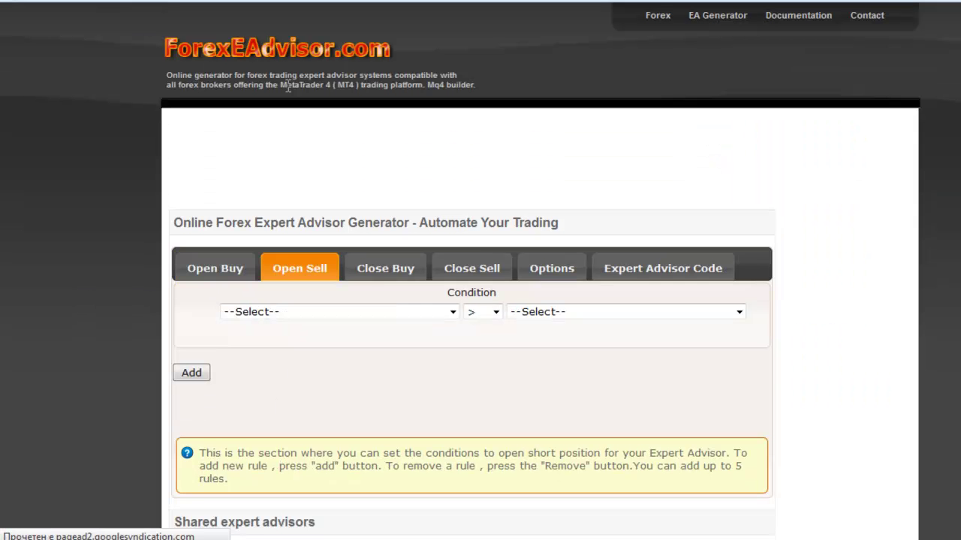
Step: Set the first sell condition to RSI with period 14, PRICE_CLOSE and shift 1
left_click(305, 314)
left_click_drag(469, 122, 469, 244)
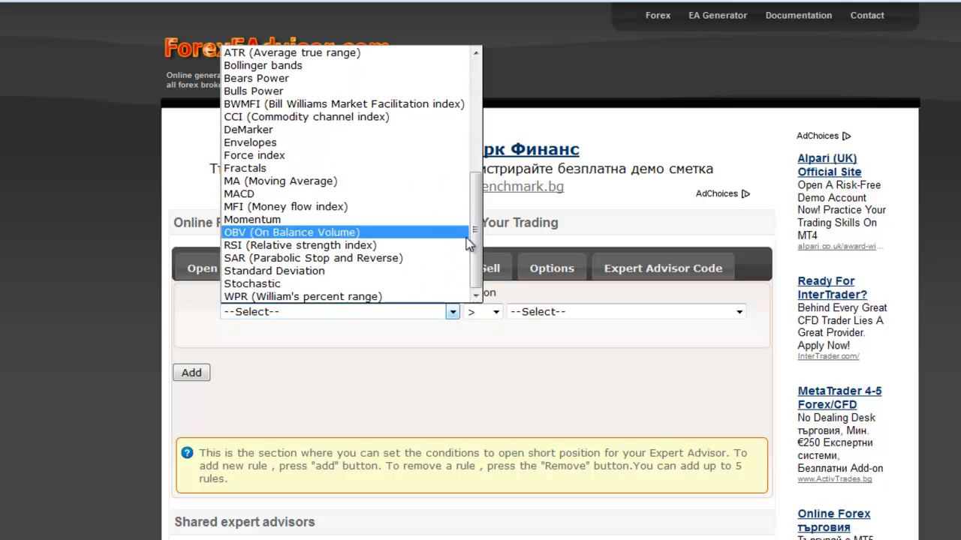
left_click(338, 246)
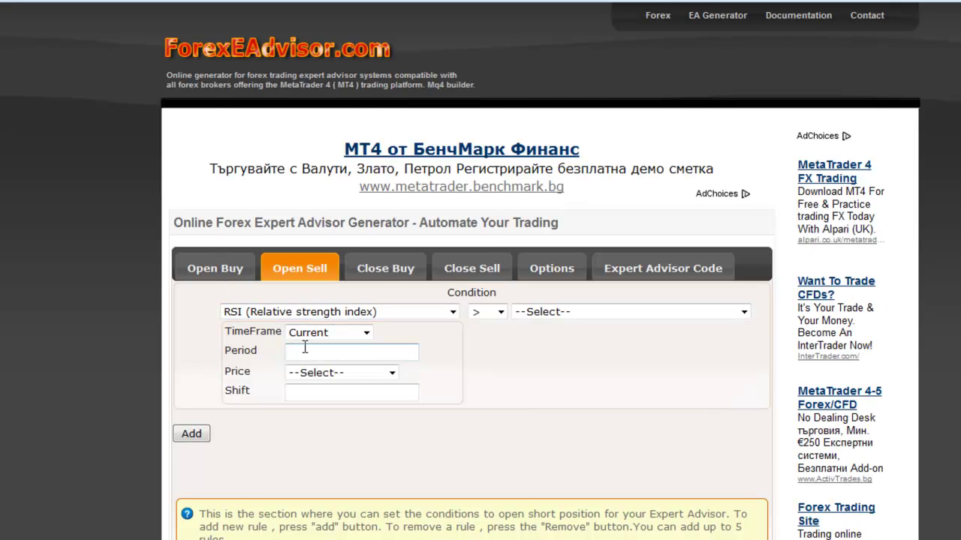
left_click(313, 351)
type("14")
left_click(307, 371)
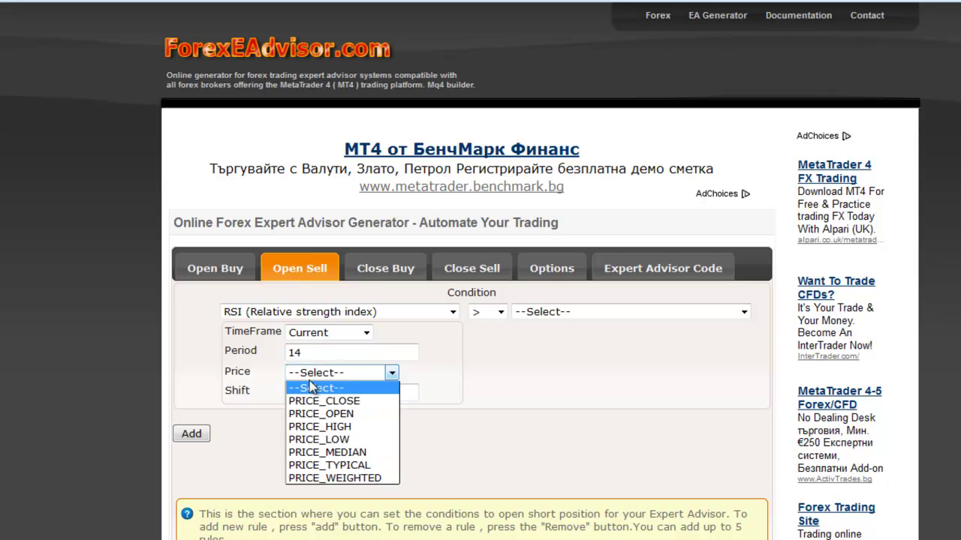
left_click(308, 399)
left_click(314, 390)
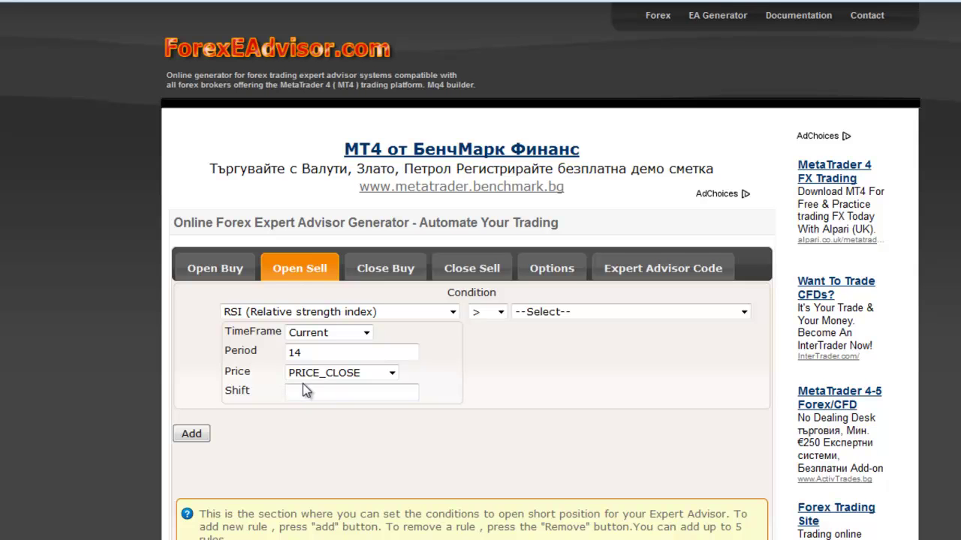
left_click(304, 390)
type("1")
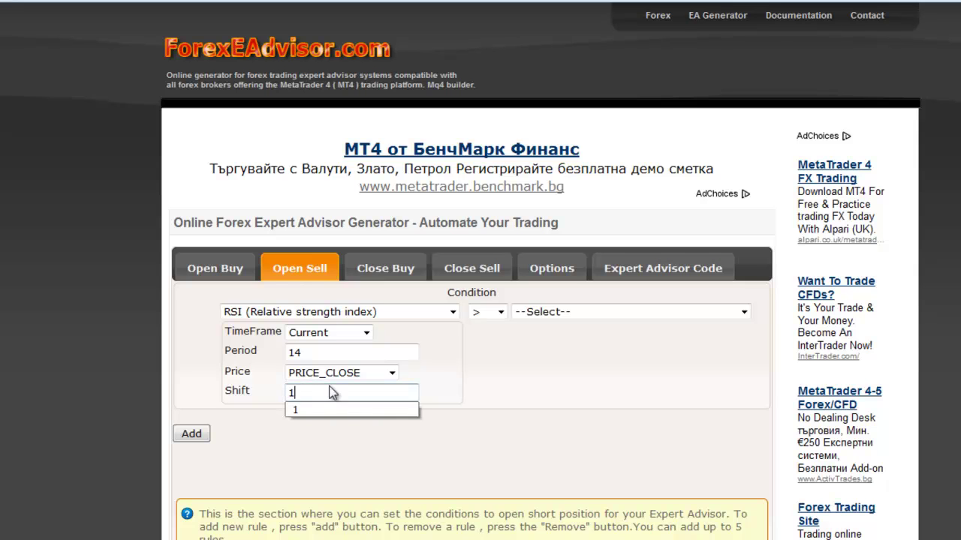
Step: Make the sell rule RSI less than a fixed Value of 30
left_click(501, 312)
left_click(488, 337)
left_click(551, 313)
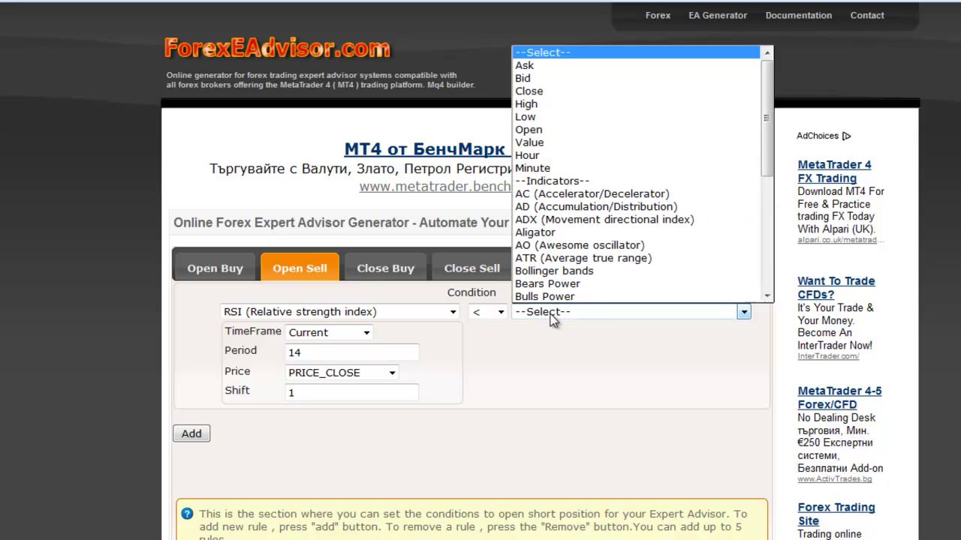
left_click(554, 143)
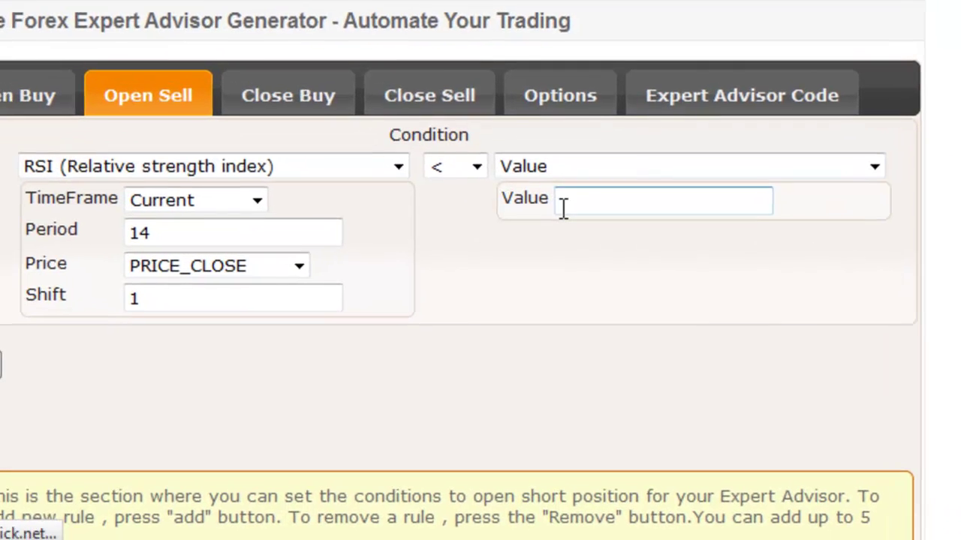
left_click(565, 336)
type("30")
left_click(575, 226)
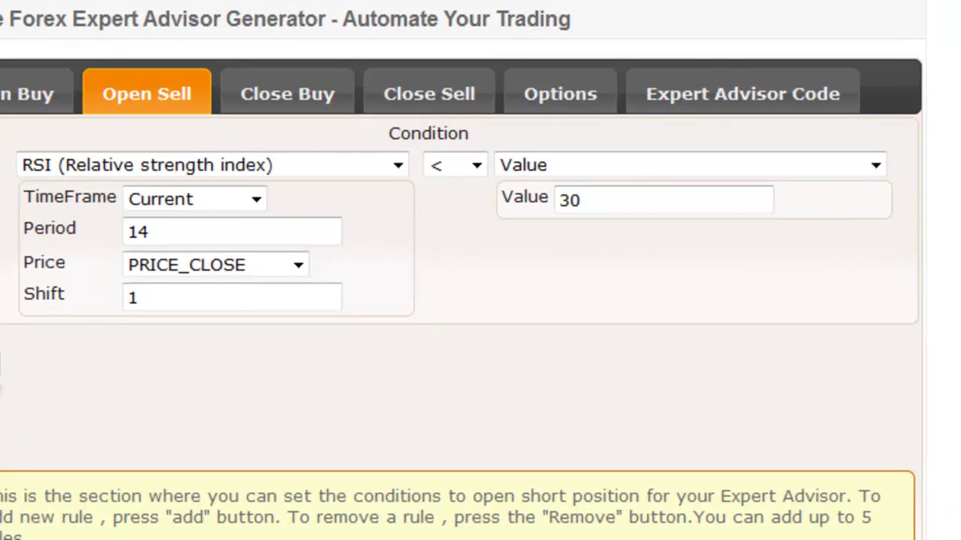
Step: Add a second sell condition using RSI with period 14, PRICE_CLOSE and shift 0
left_click(105, 400)
left_click_drag(441, 74, 436, 264)
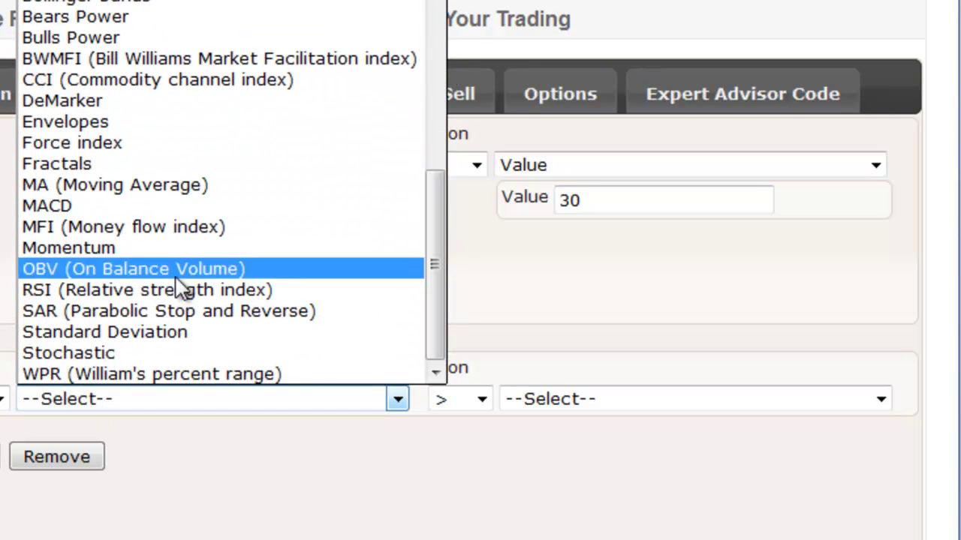
left_click(141, 284)
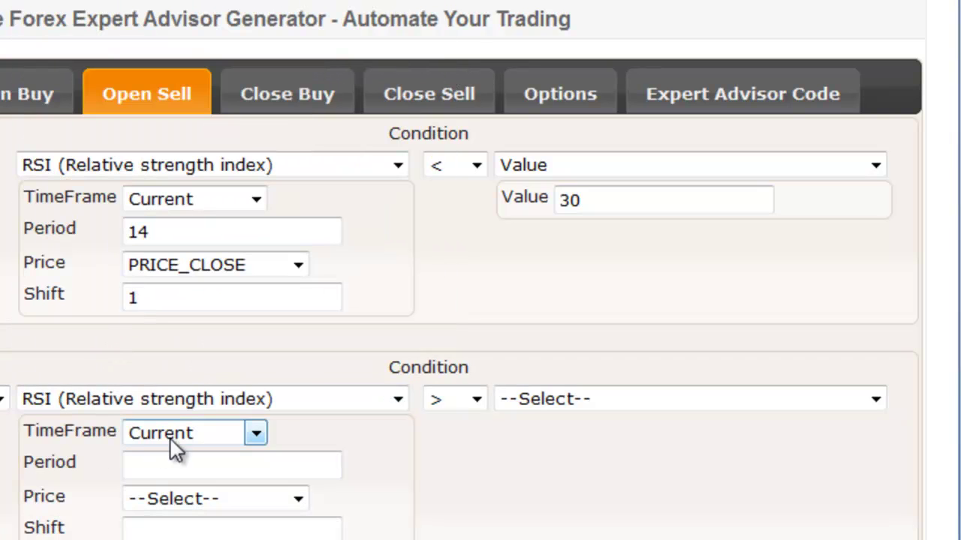
left_click(162, 463)
type("14")
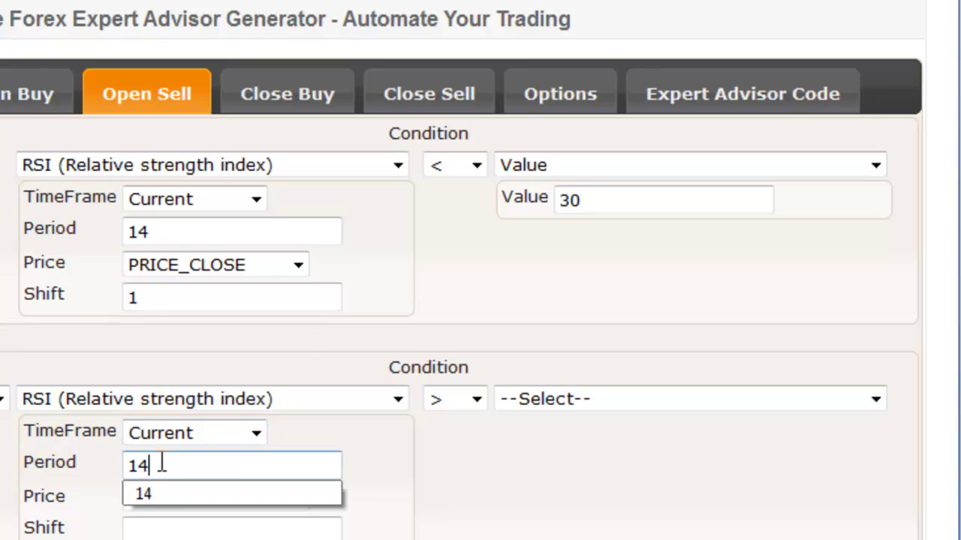
left_click(155, 505)
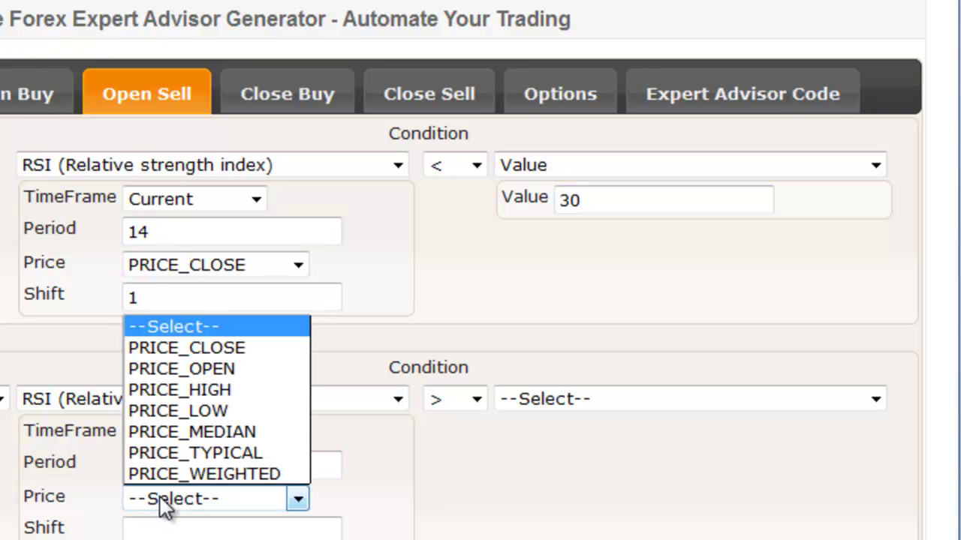
left_click(217, 347)
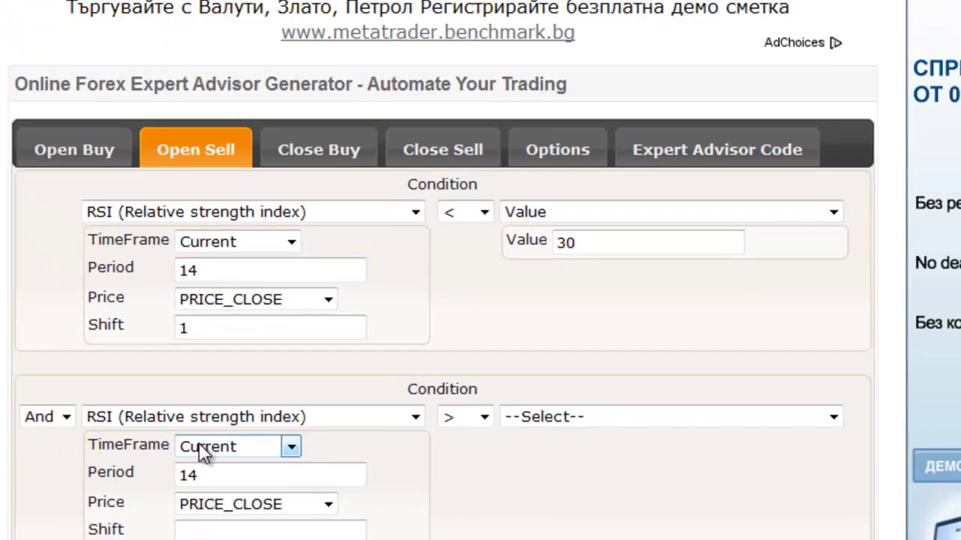
scroll(315, 511, "down", 1)
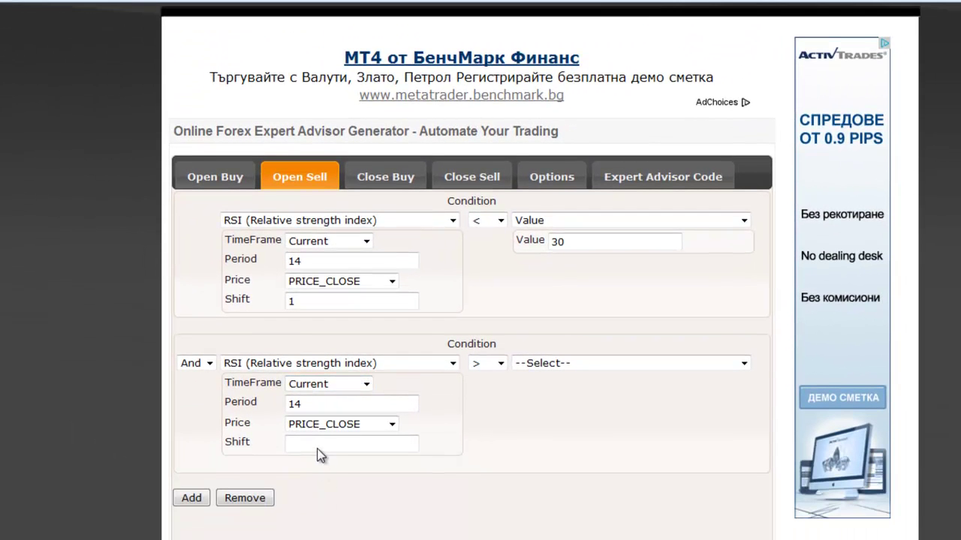
left_click(317, 448)
type("0")
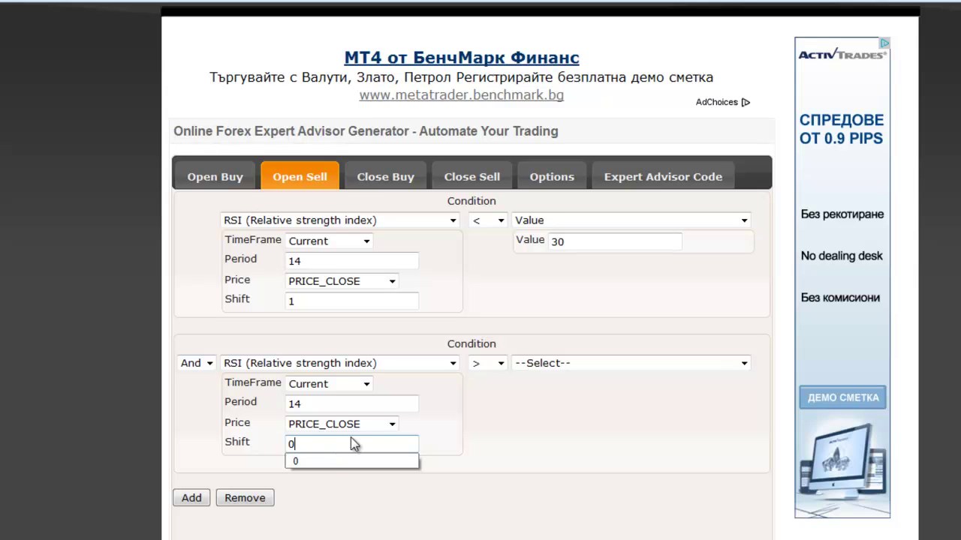
Step: Make the second sell rule RSI less than a fixed Value of 30
left_click(488, 363)
left_click(496, 394)
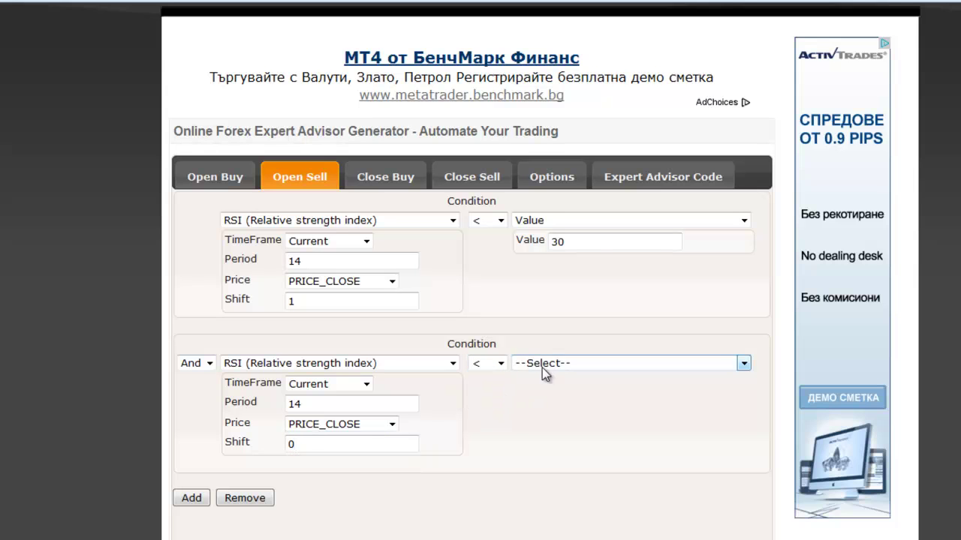
left_click(545, 365)
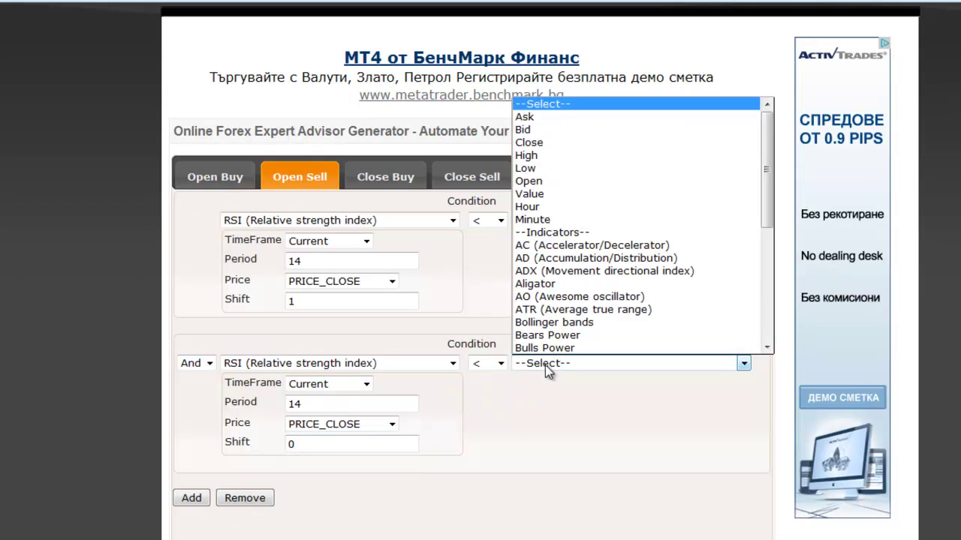
left_click(546, 193)
scroll(536, 388, "up", 2)
left_click(564, 471)
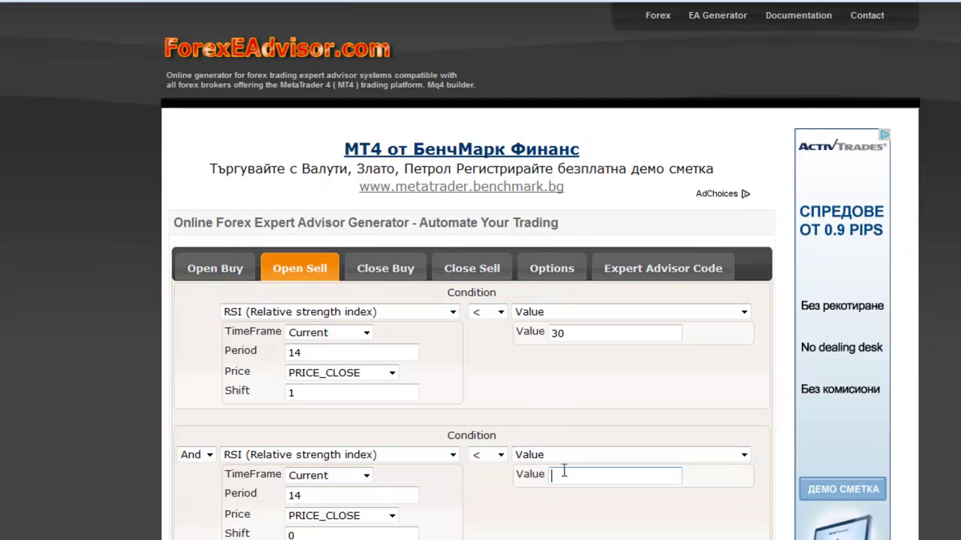
type("30")
left_click(567, 491)
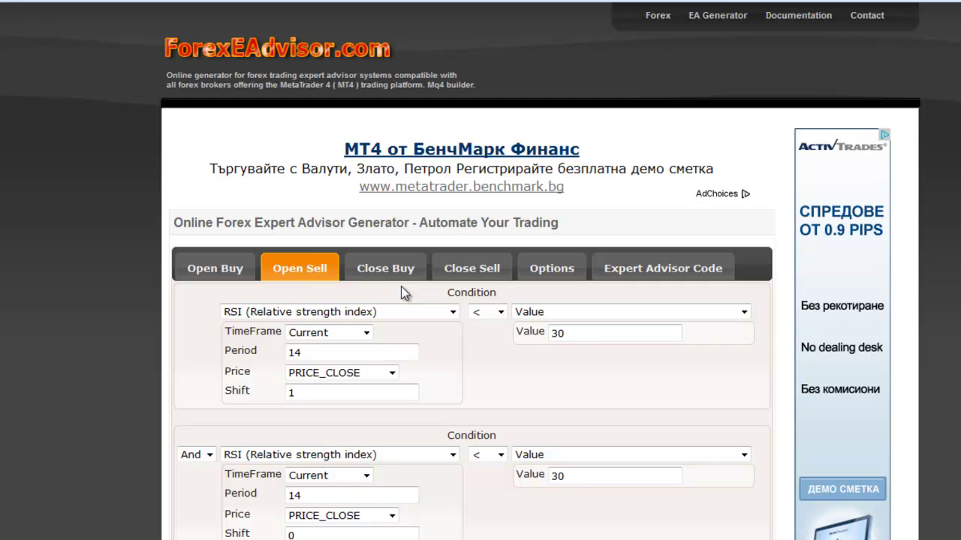
Step: Show the Options section: magic number 10001, 0.1 lots, 50-point stop loss, take profit and trailing stop
left_click(554, 271)
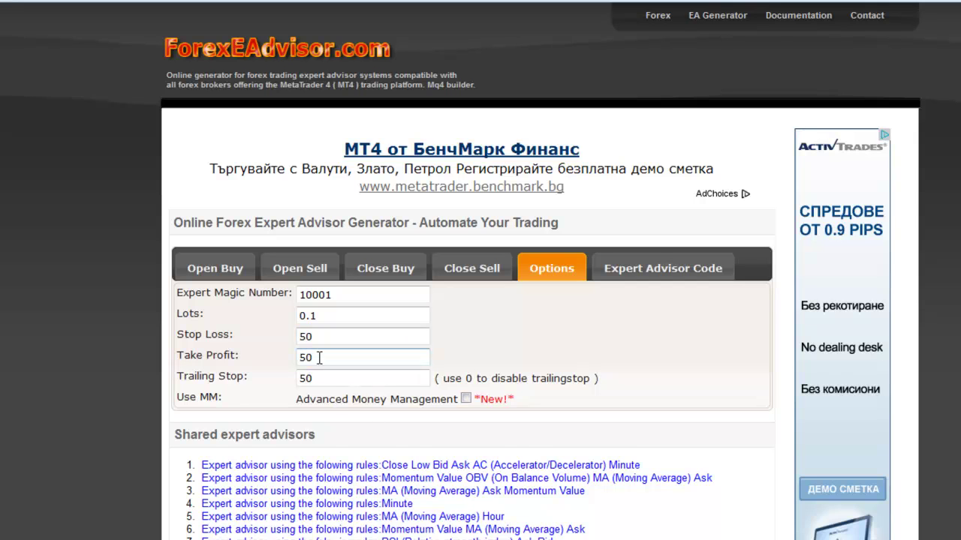
Step: Save the generated Expert Advisor code to disk as RSI_Value_EA.mq4
left_click(622, 275)
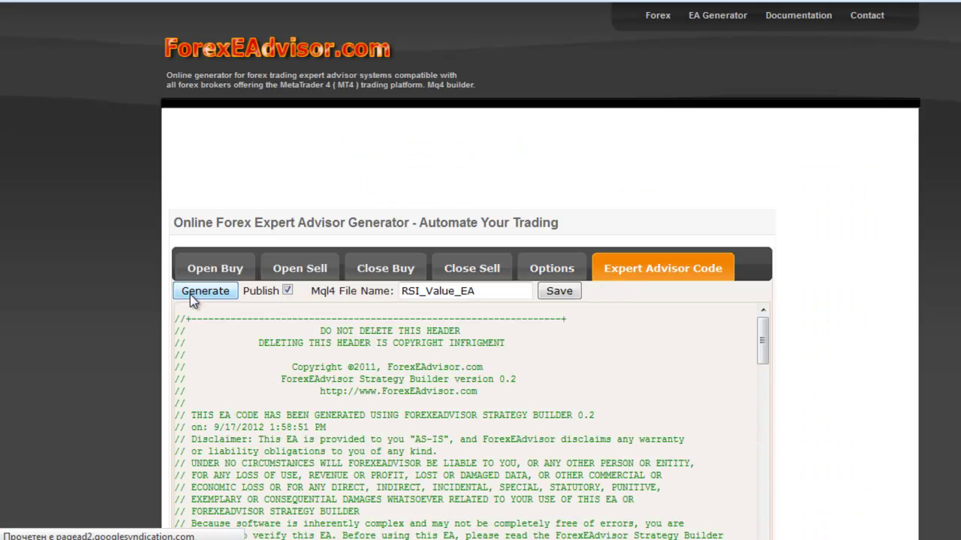
left_click(404, 293)
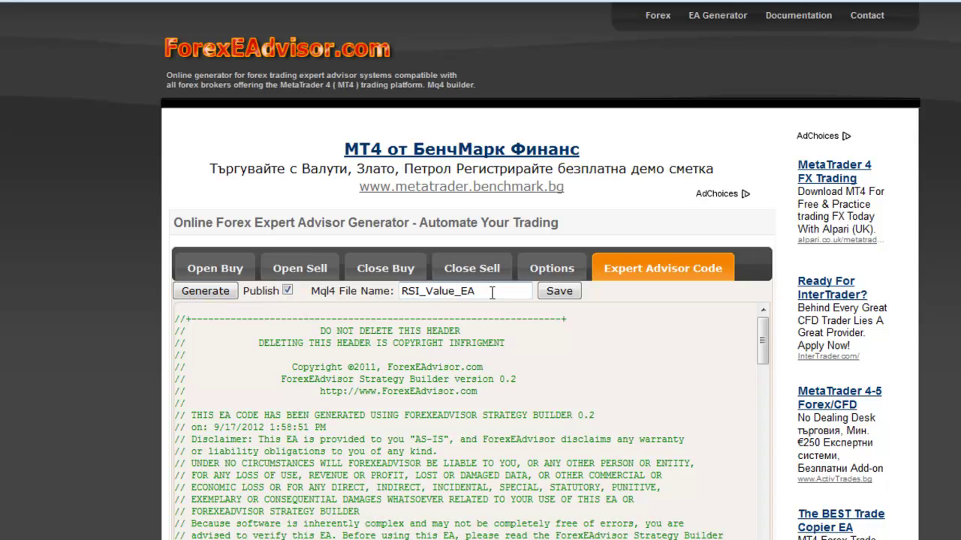
left_click(559, 291)
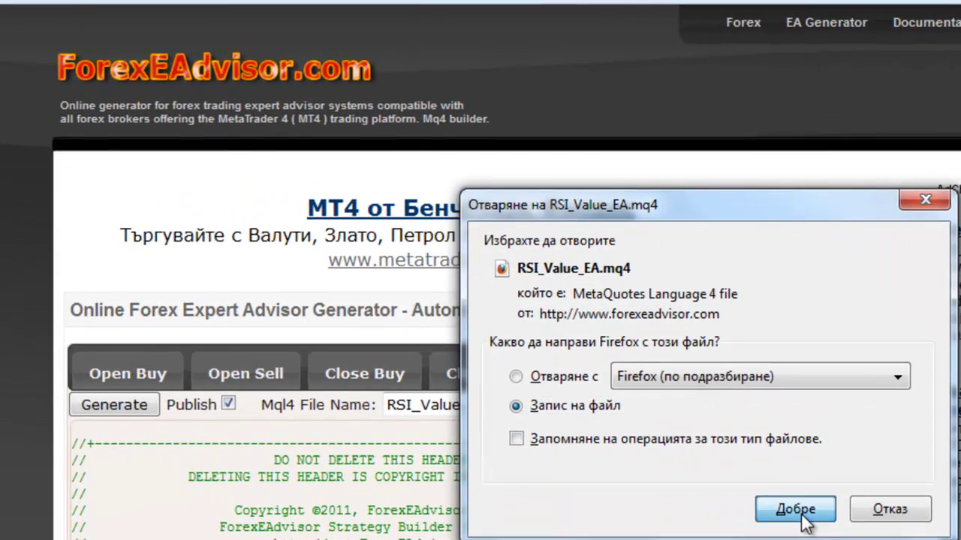
left_click(801, 512)
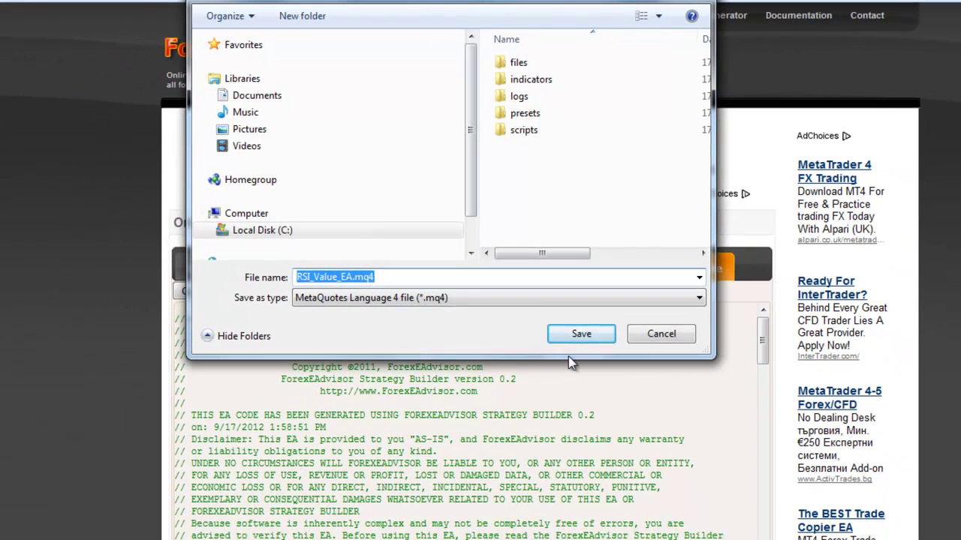
left_click(579, 335)
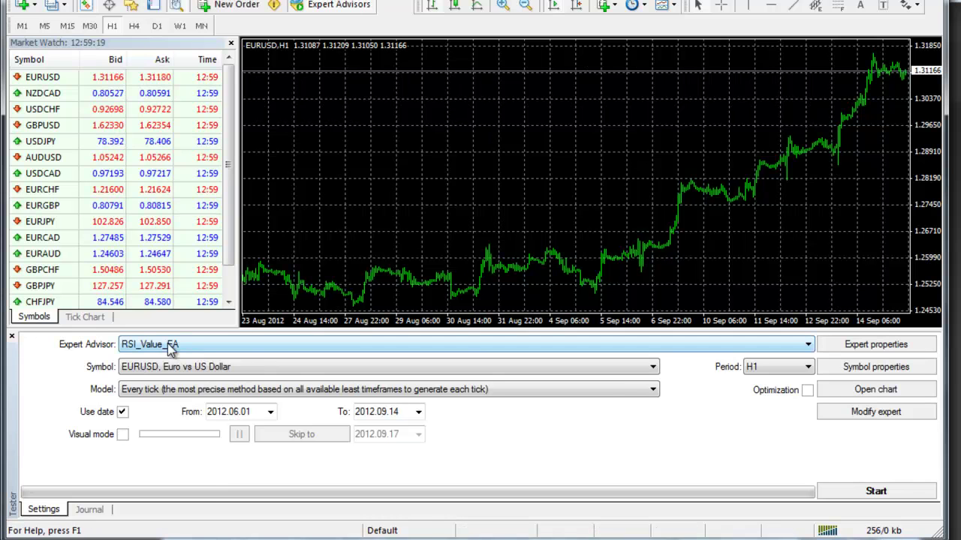
Step: Backtest RSI_Value_EA on EURUSD H1 from 2012.06.01 to 2012.09.14 in the Strategy Tester
left_click(172, 347)
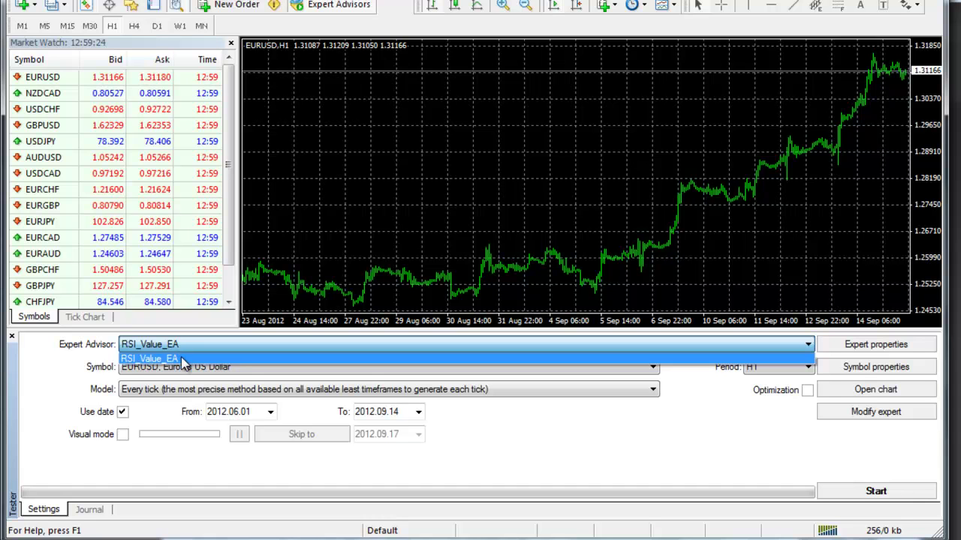
left_click(181, 358)
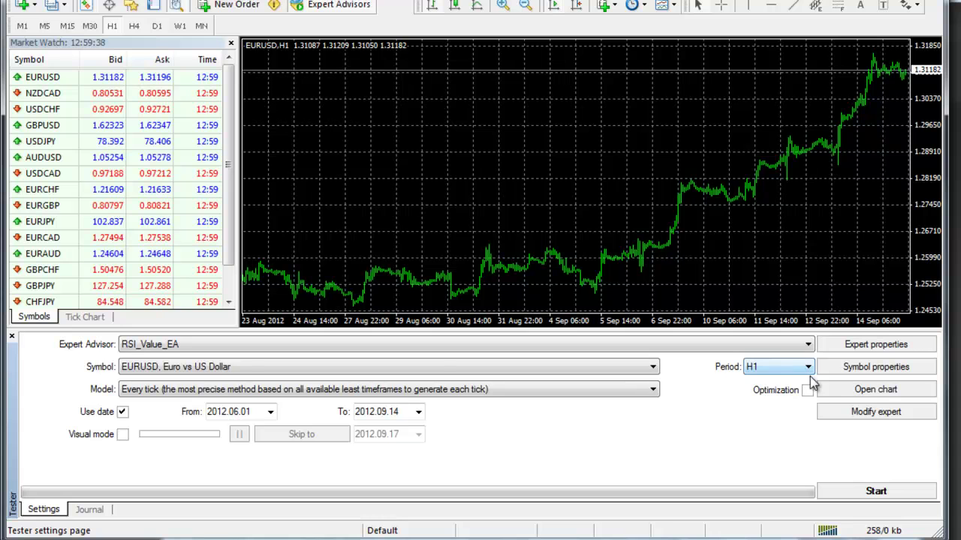
left_click(876, 494)
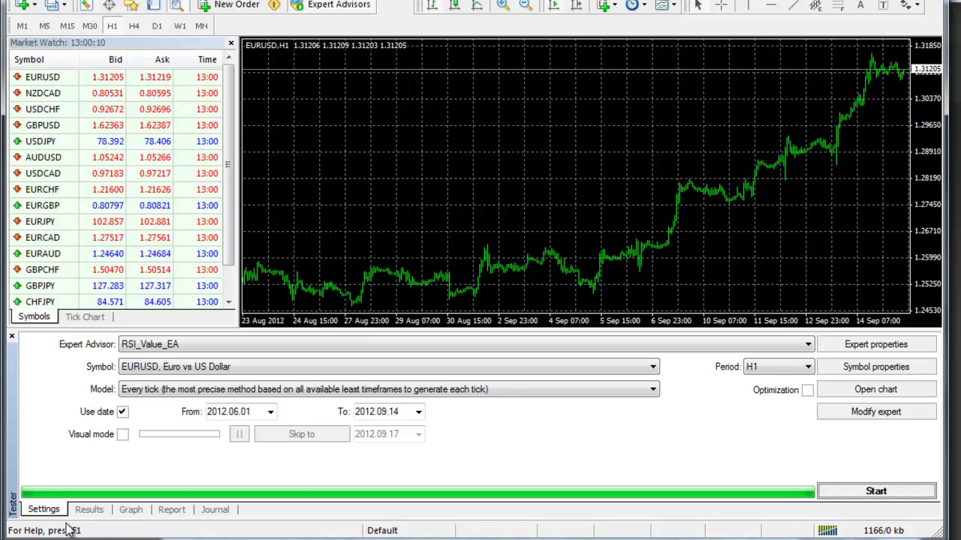
Step: Review the backtest's trade list and balance graph ending near 9886, then return to Firefox
left_click(90, 511)
scroll(142, 491, "down", 3)
scroll(143, 485, "down", 3)
scroll(143, 485, "up", 6)
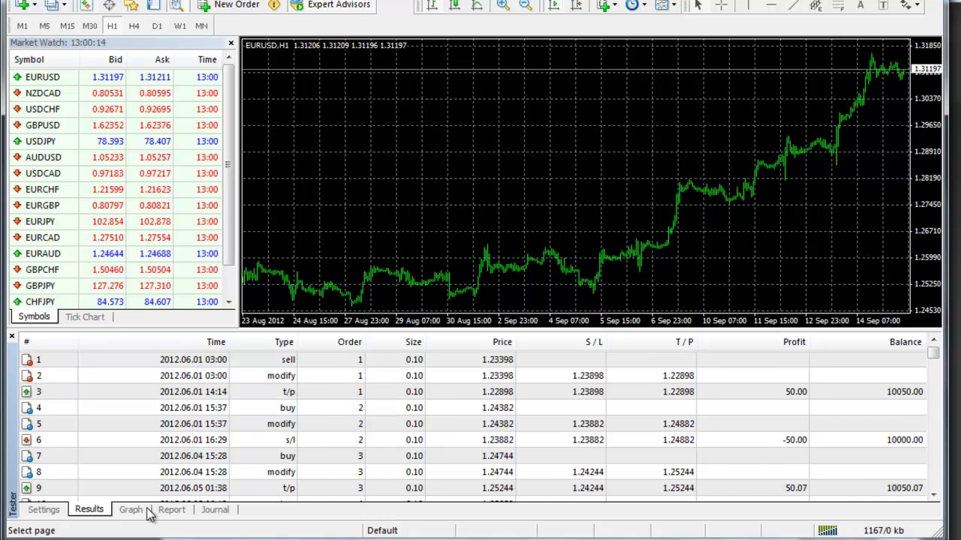
left_click(133, 511)
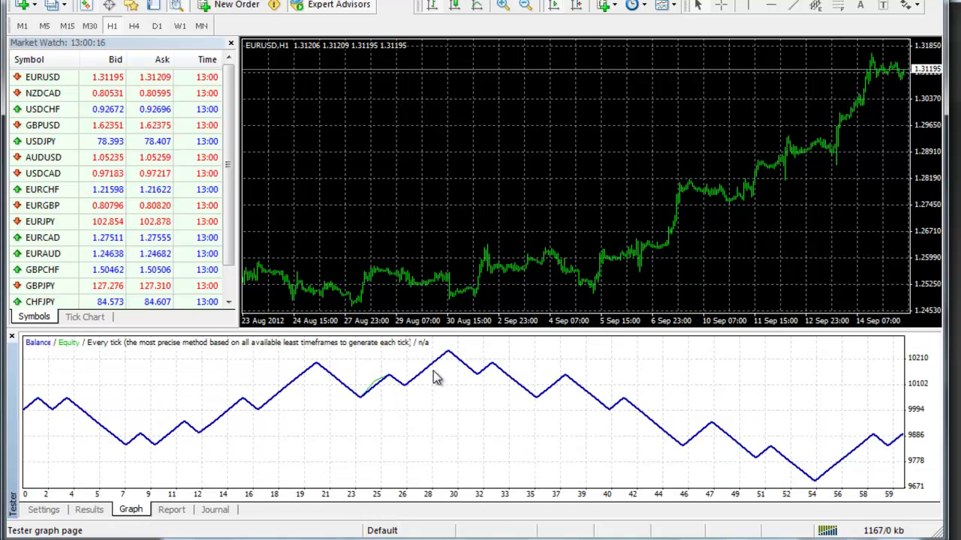
mouse_move(903, 442)
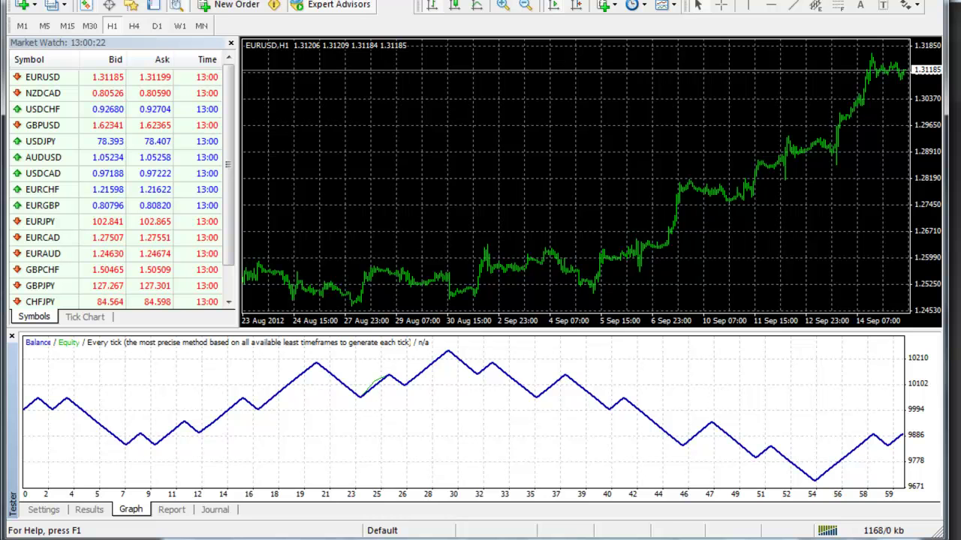
key("alt+Tab")
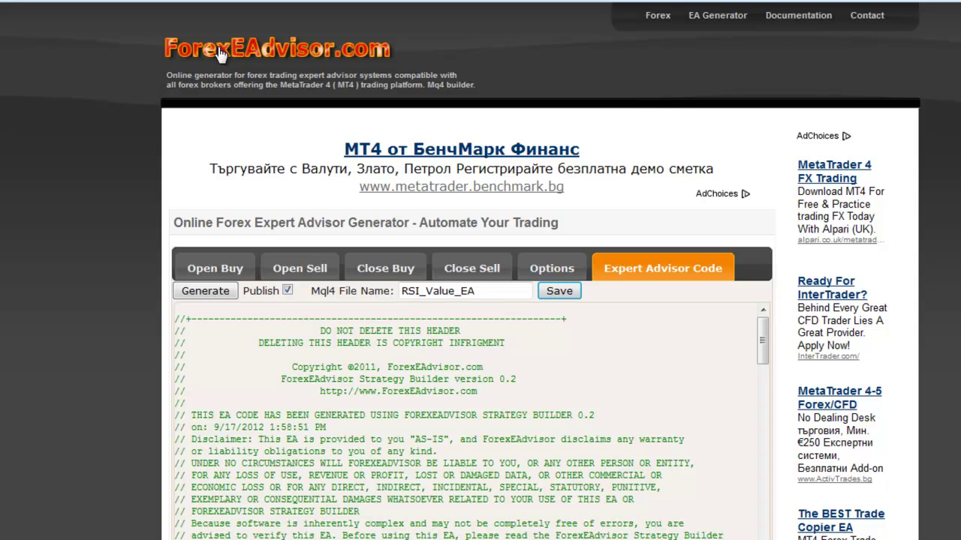
Step: Enable Advanced Money Management in Options and go back to the Expert Advisor Code section
left_click(548, 270)
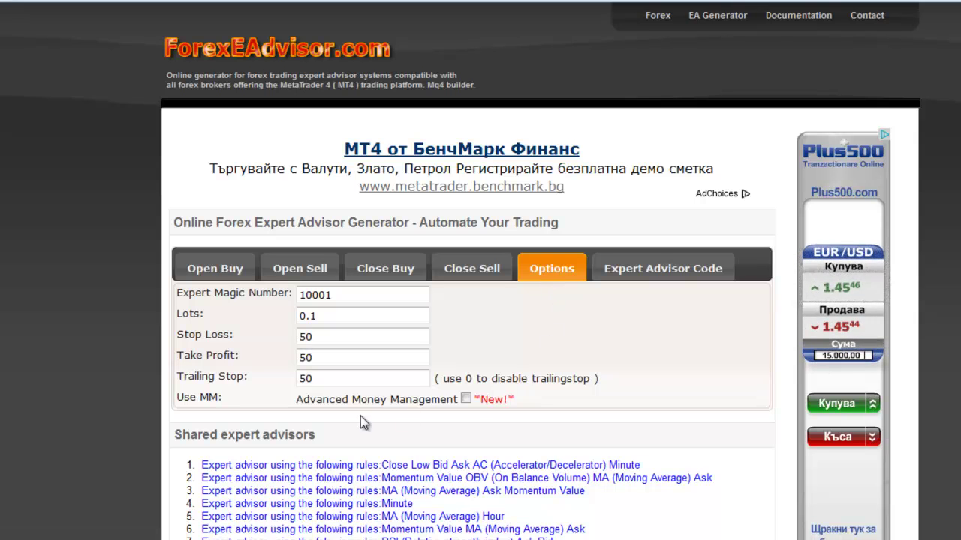
left_click(466, 398)
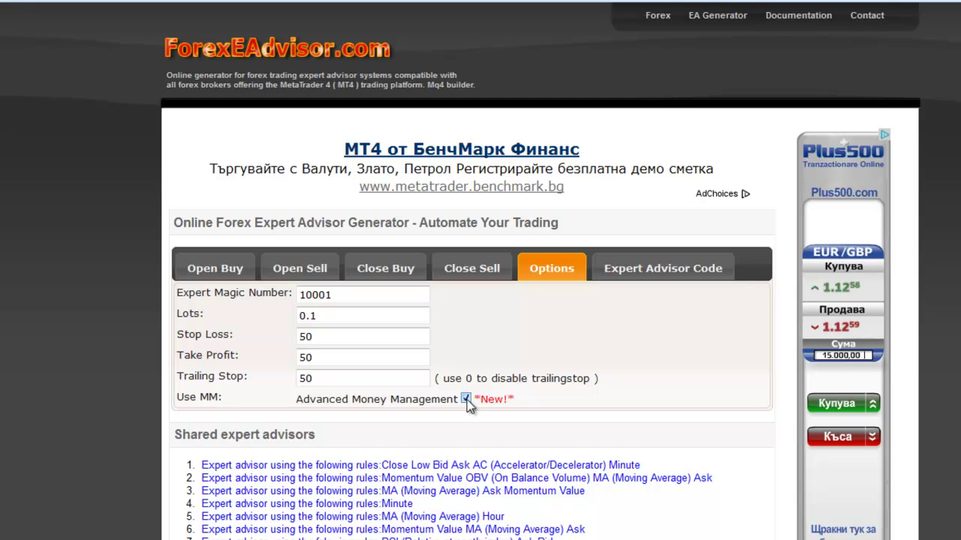
scroll(571, 399, "down", 1)
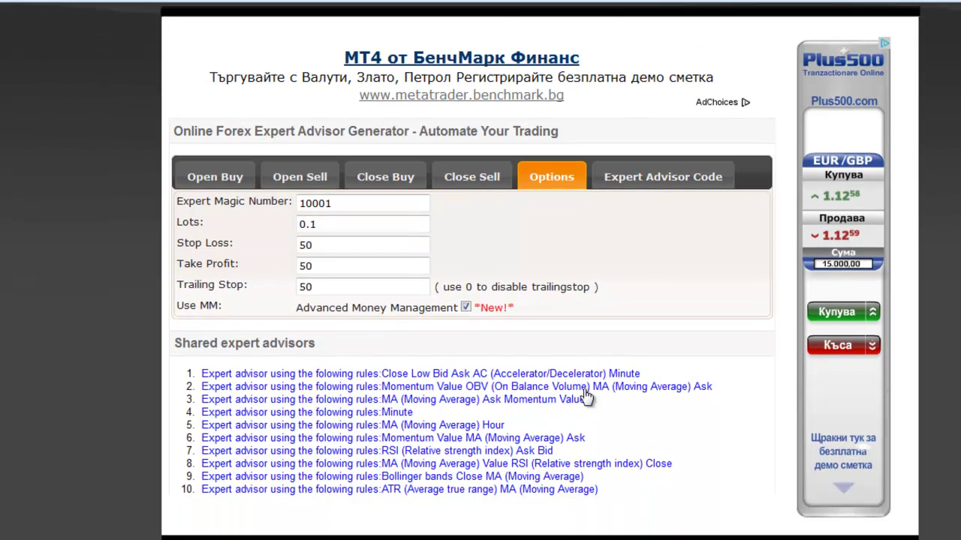
left_click(623, 184)
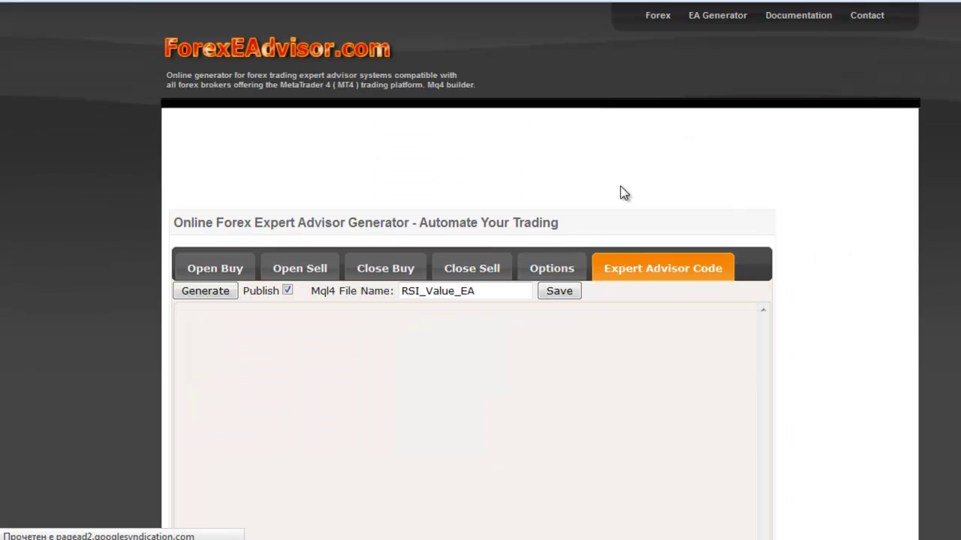
Step: Regenerate the EA code with money management and save it to disk as RSI_Value_EA1.mq4
left_click(204, 294)
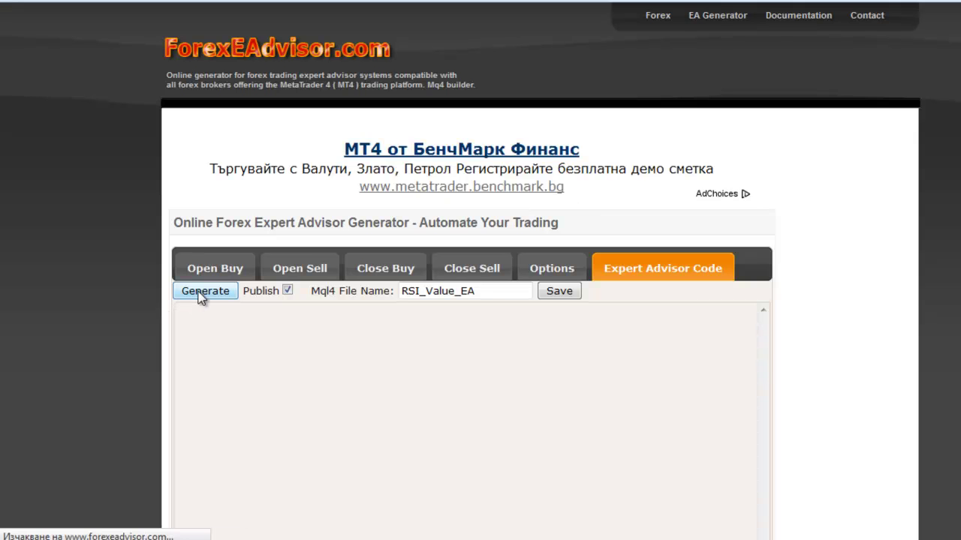
left_click(490, 292)
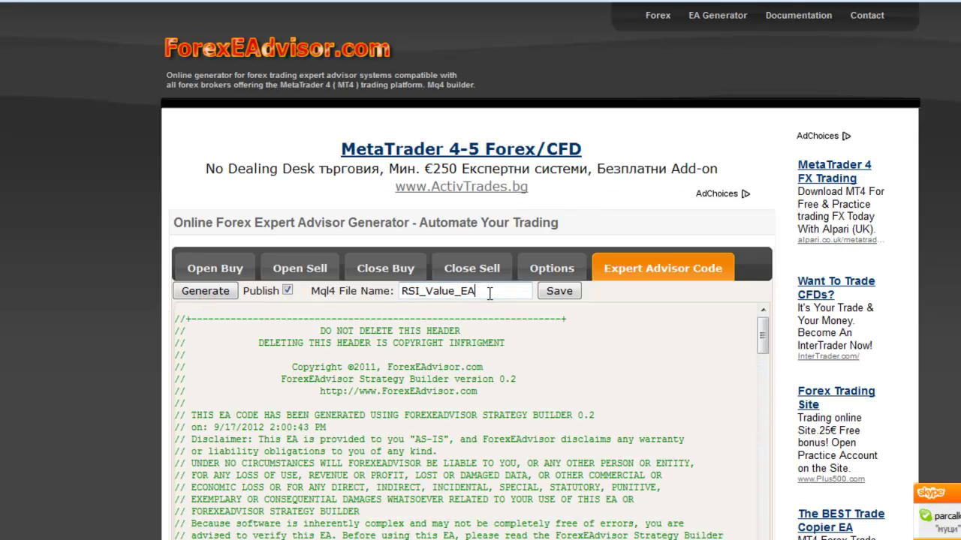
type("1")
left_click(561, 292)
left_click(686, 368)
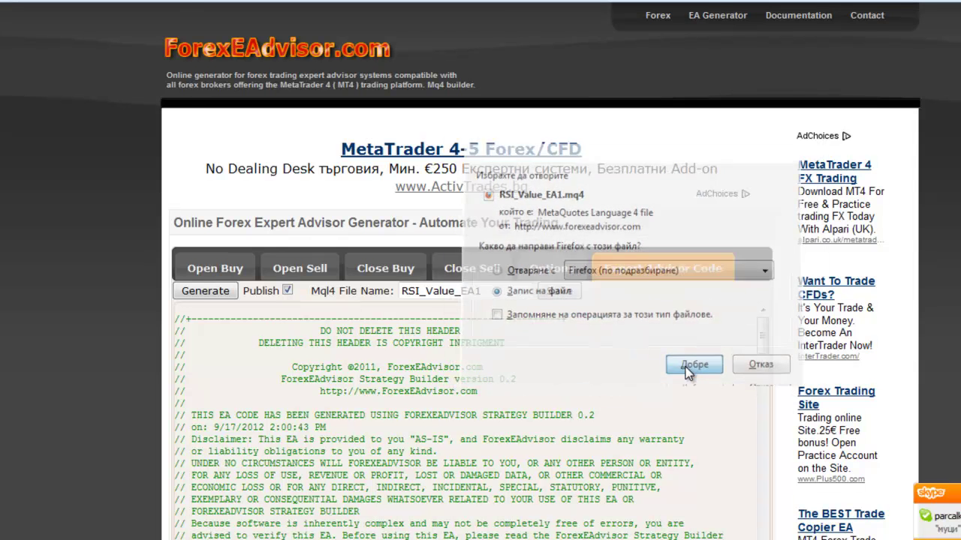
left_click(581, 334)
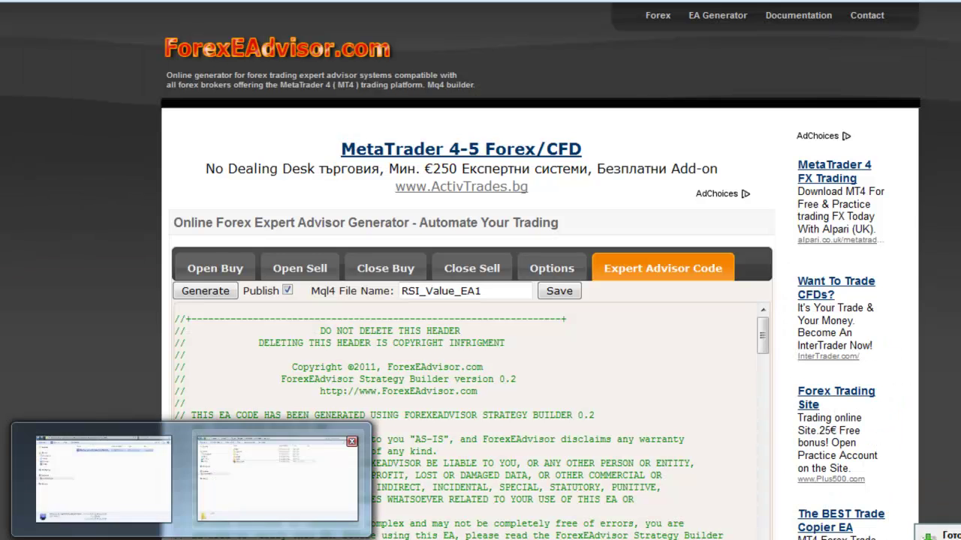
mouse_move(490, 539)
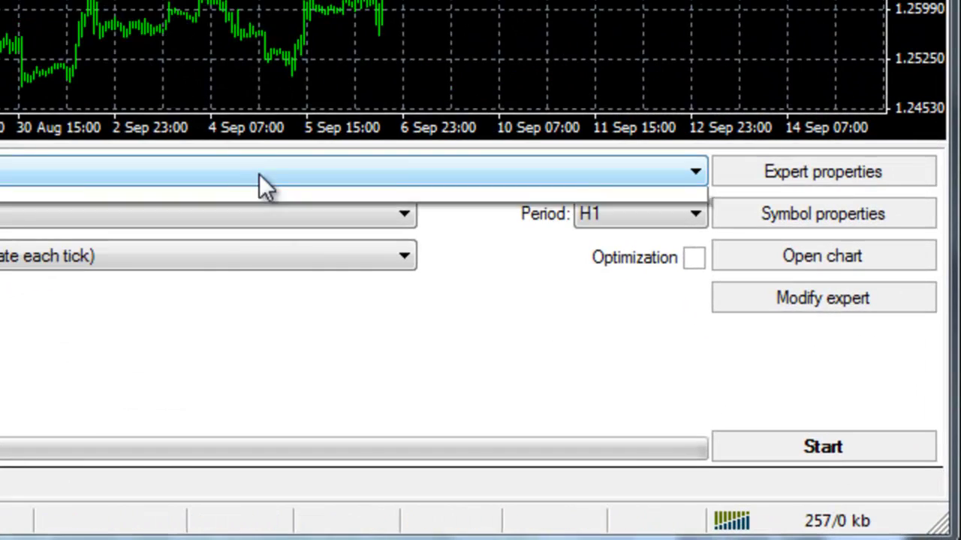
Step: Select RSI_Value_EA1 as the expert advisor and run its EURUSD backtest for 2012.06.01–2012.09.14
left_click(259, 174)
left_click(20, 210)
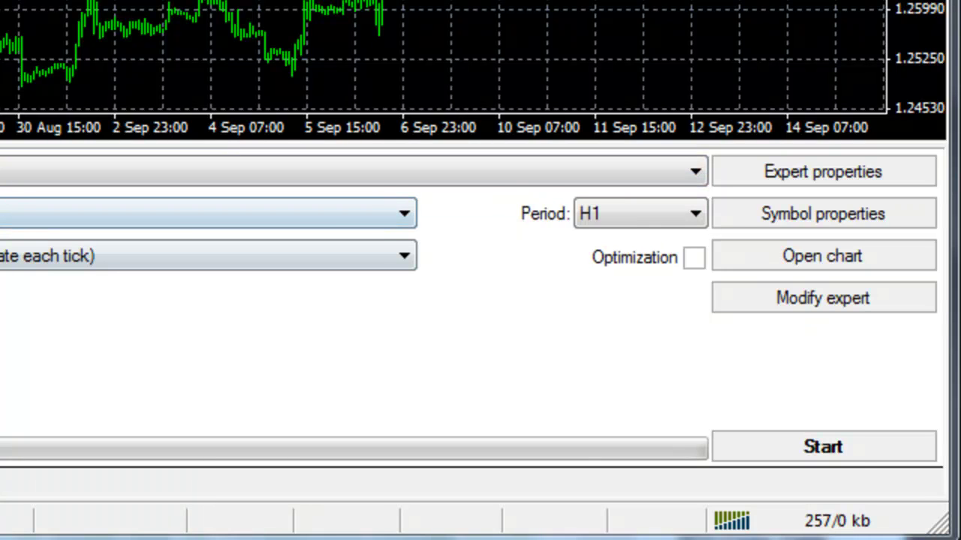
left_click(828, 444)
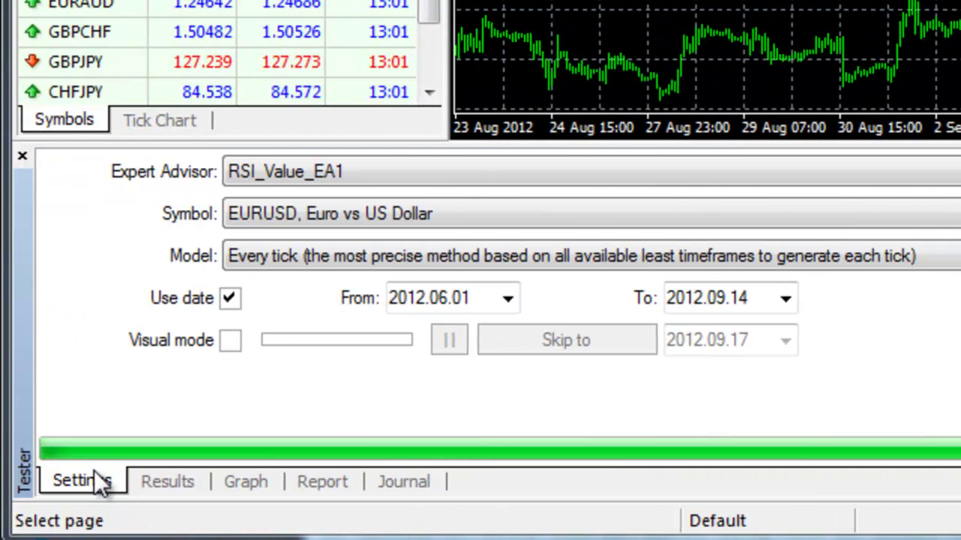
Step: Show the RSI_Value_EA1 test's results list, then its balance/equity graph
left_click(166, 484)
left_click(237, 484)
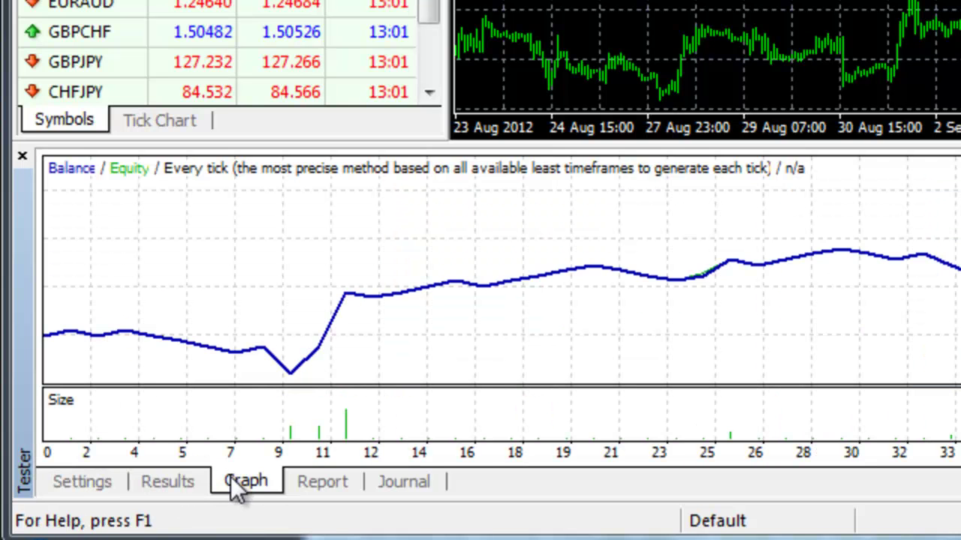